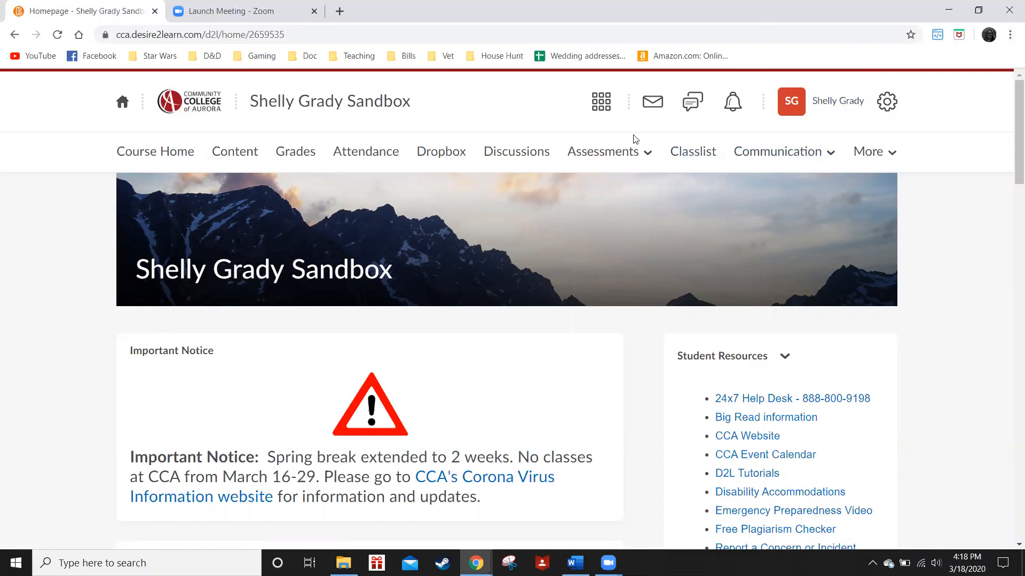
Create a new quiz in the course and name it Chapter 8
click(649, 154)
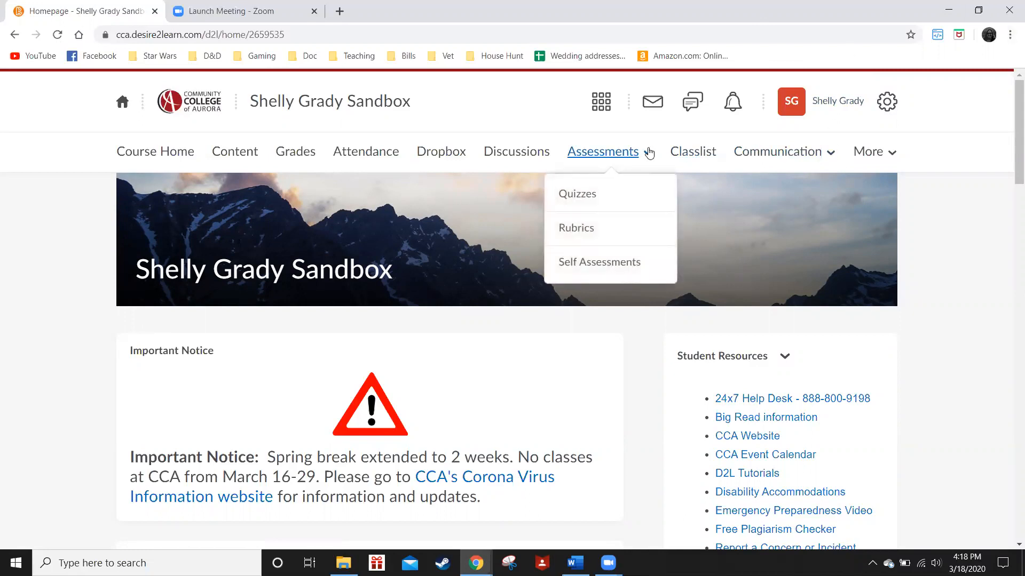
click(640, 200)
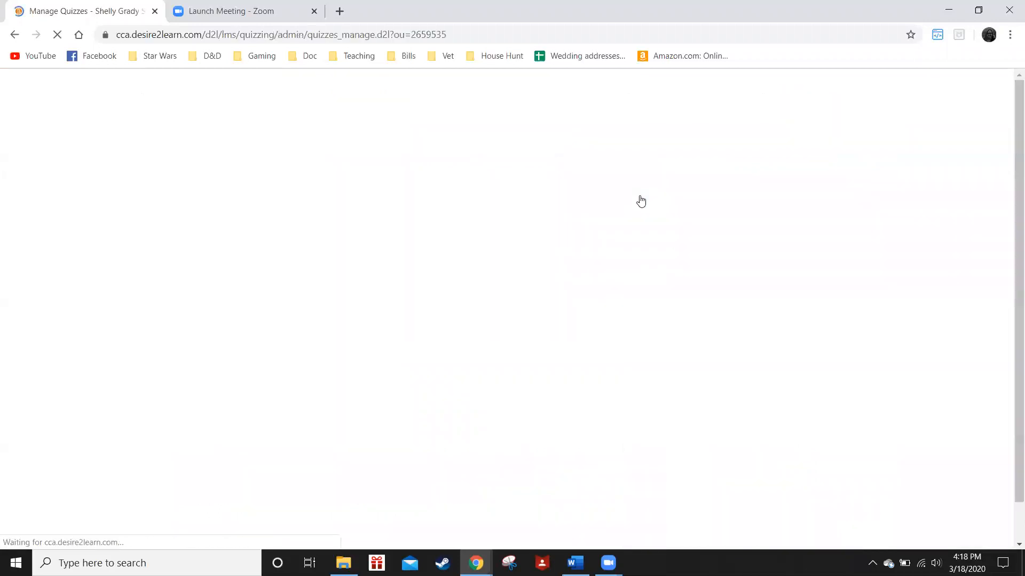
click(141, 249)
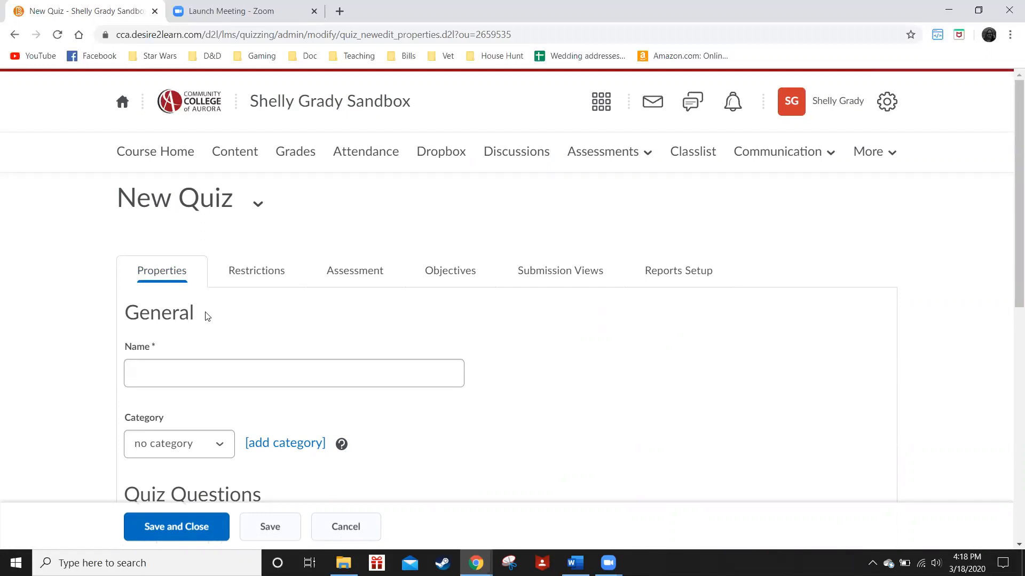
click(442, 370)
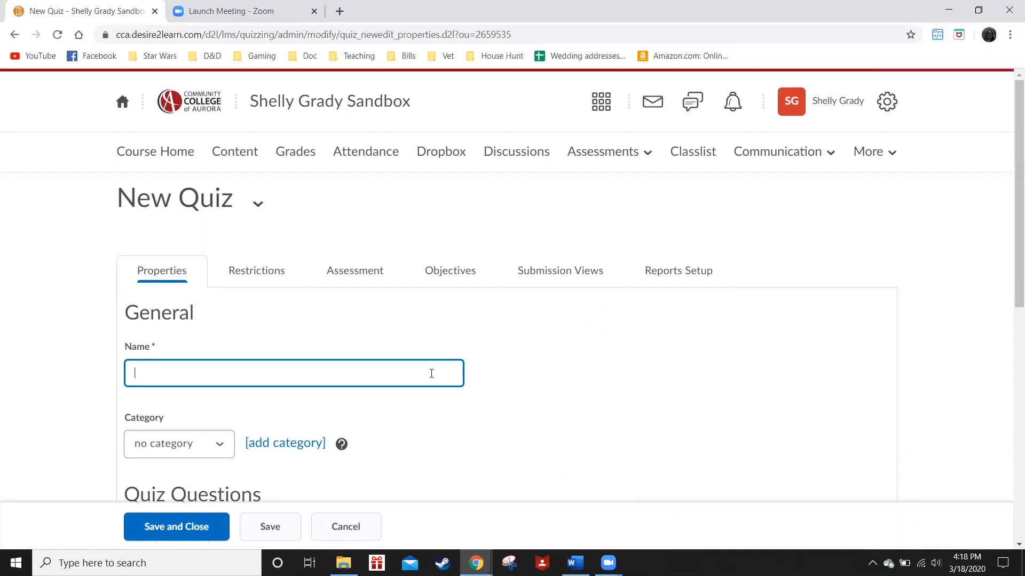
text(Chapter 8)
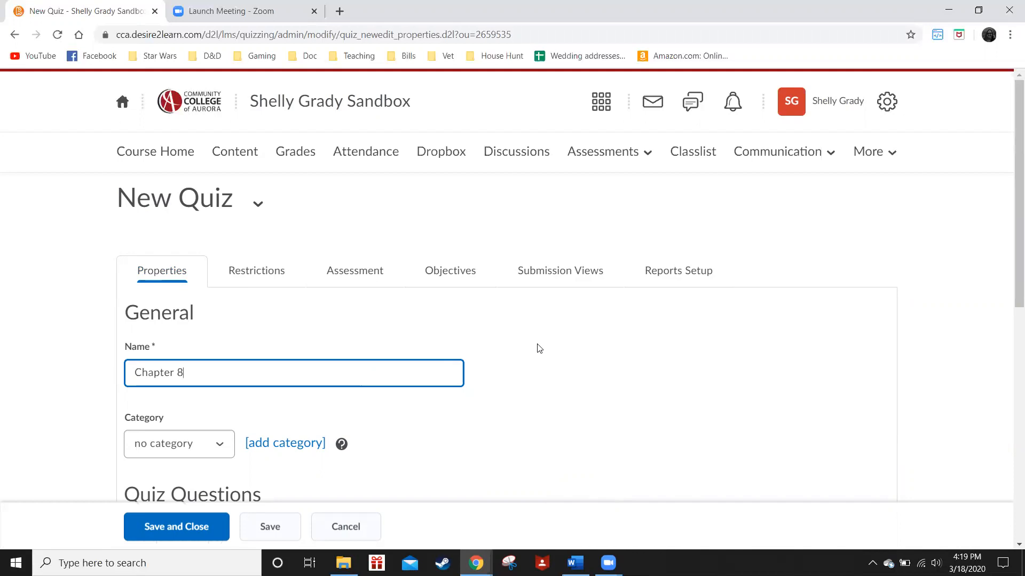
Add a new quiz category named Chapter 8 and assign the quiz to it
click(221, 443)
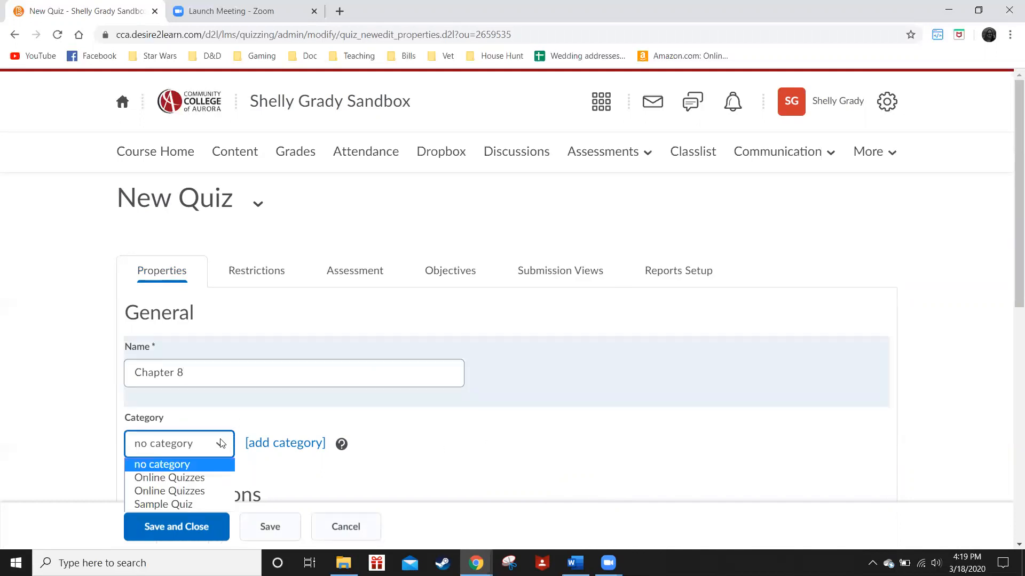
click(285, 443)
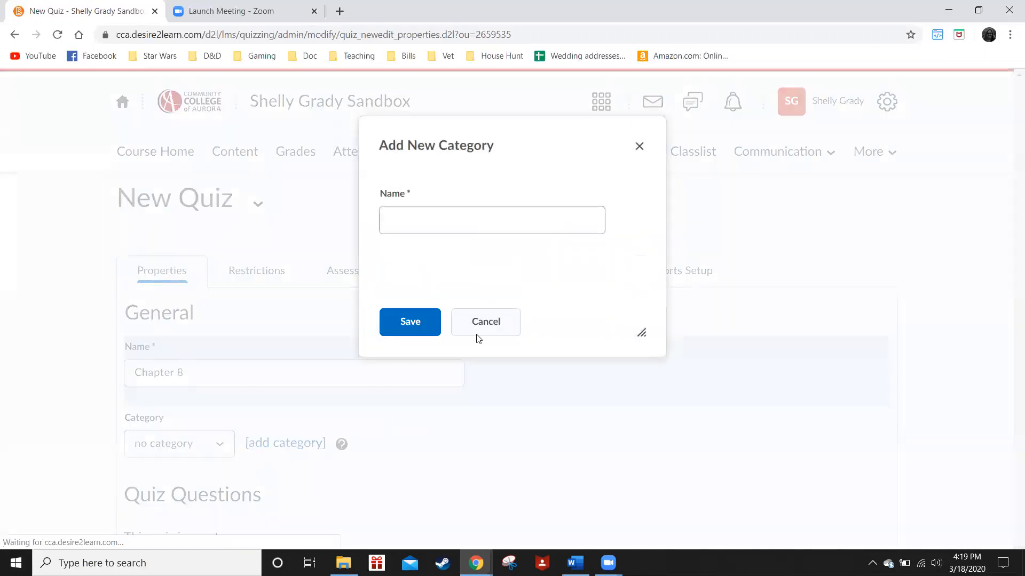
text(Chapter 8)
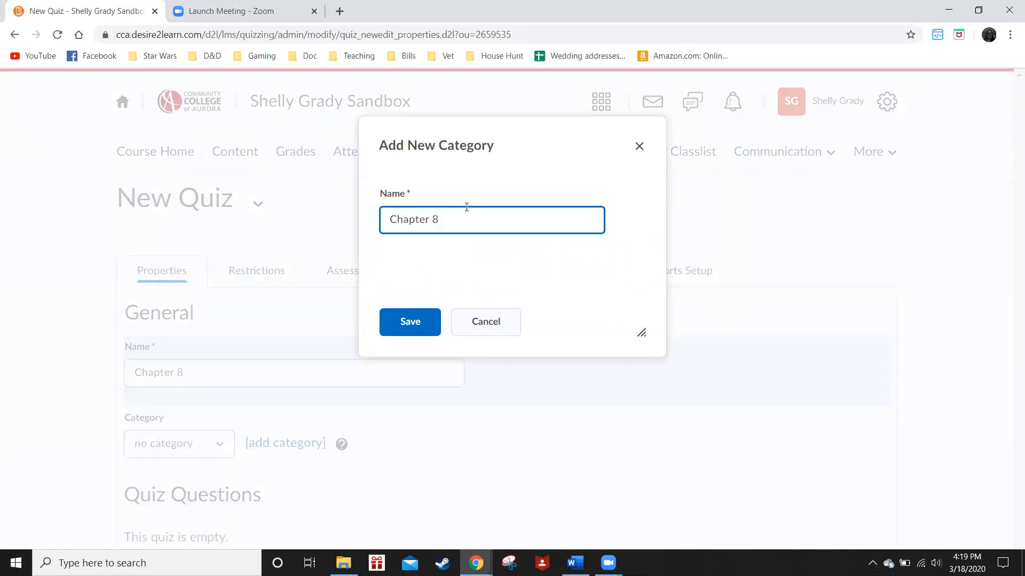
click(408, 323)
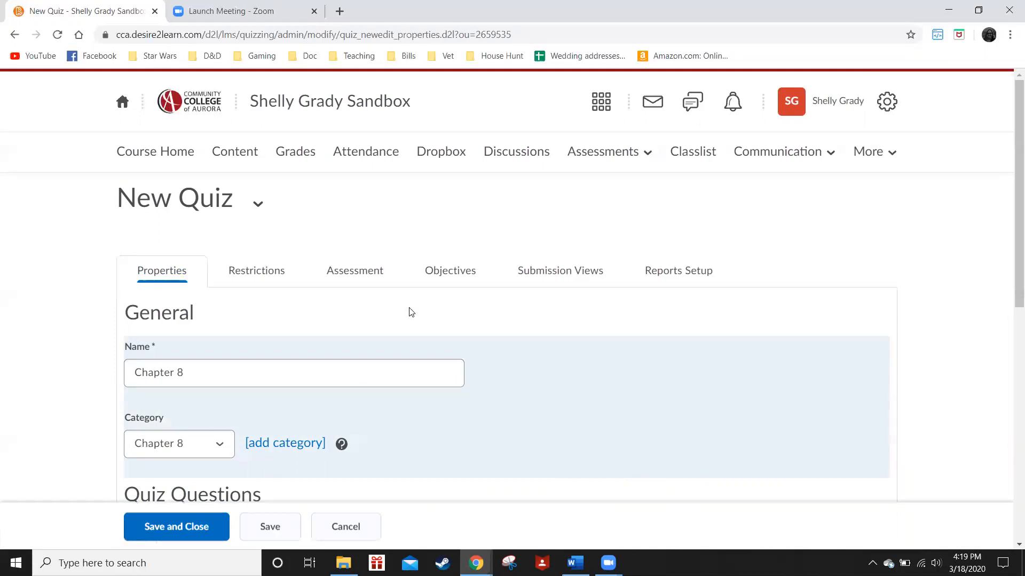
Examine the quiz's description and introduction options, page header and footer section, and optional advanced properties
scroll(410, 311, down, 3)
scroll(410, 312, down, 1)
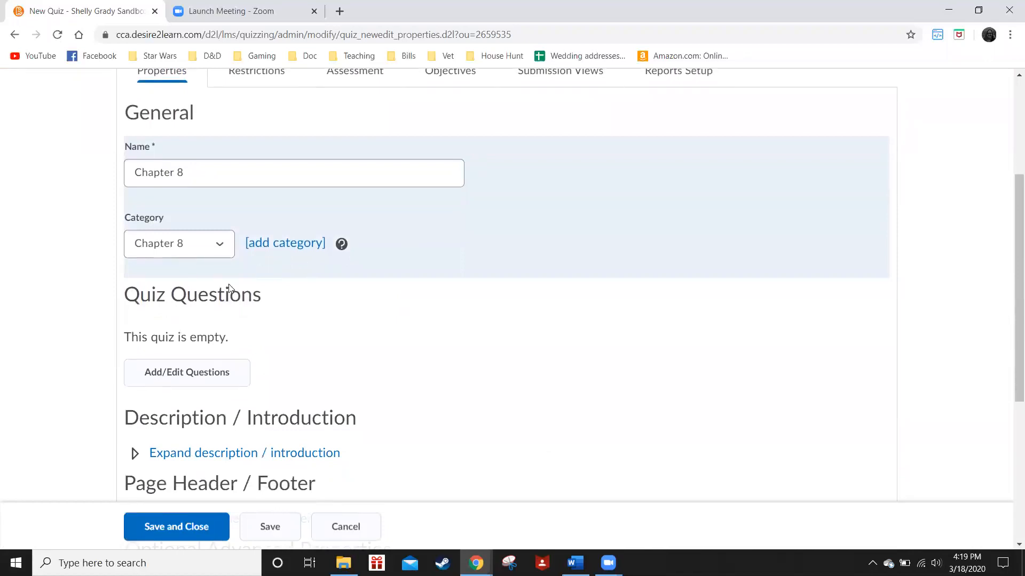
scroll(228, 288, down, 2)
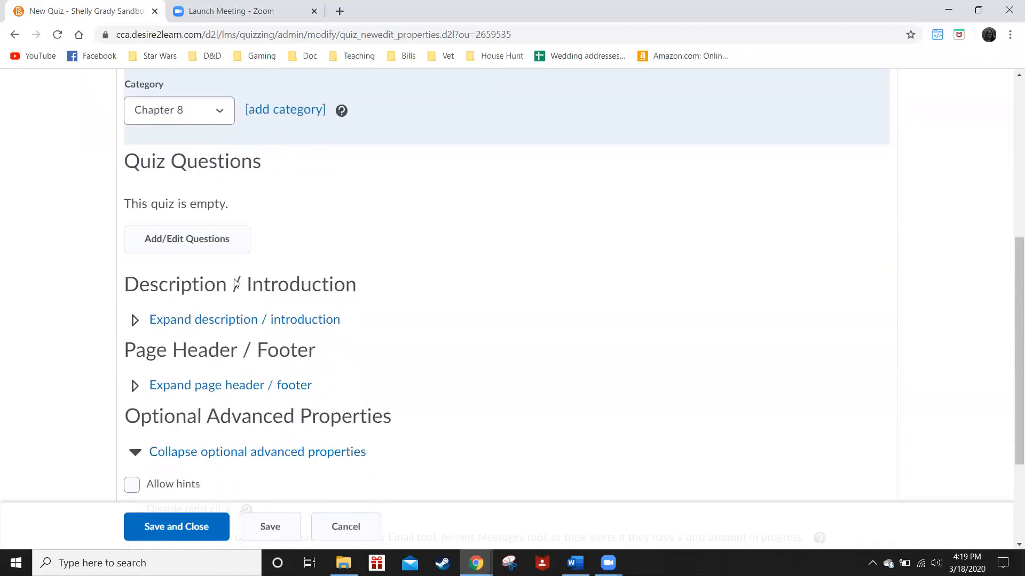
click(244, 320)
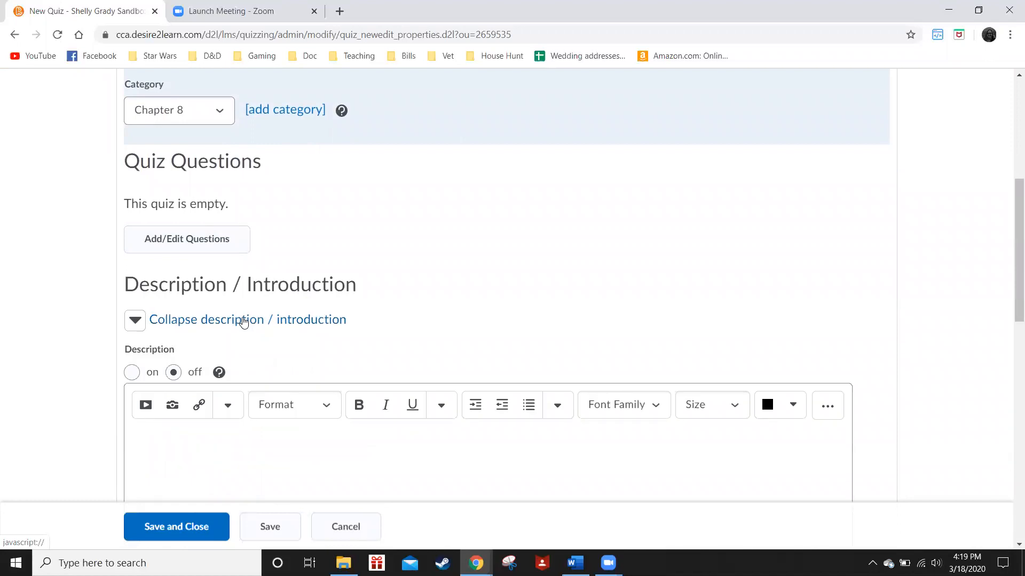
click(243, 320)
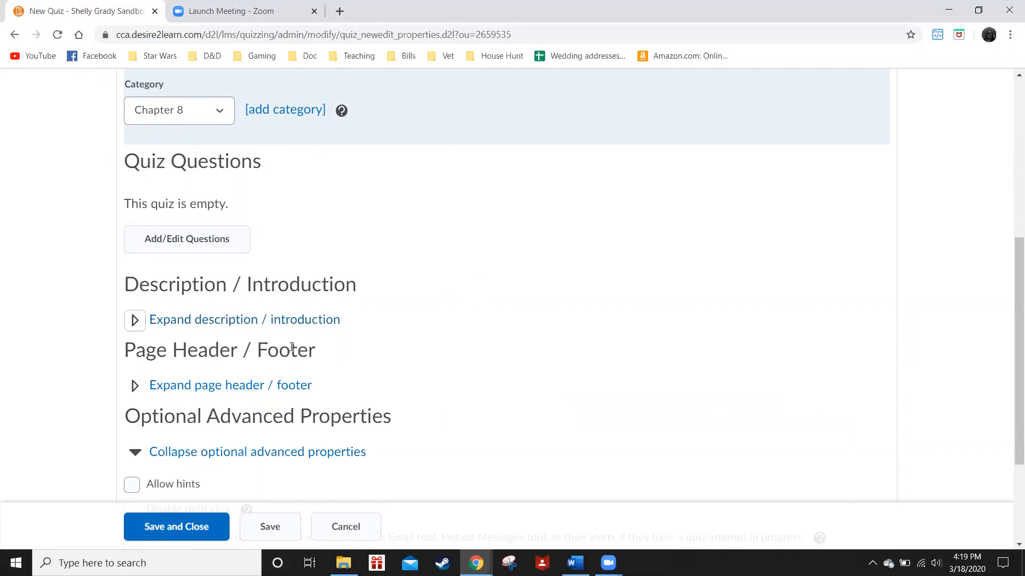
scroll(292, 348, down, 1)
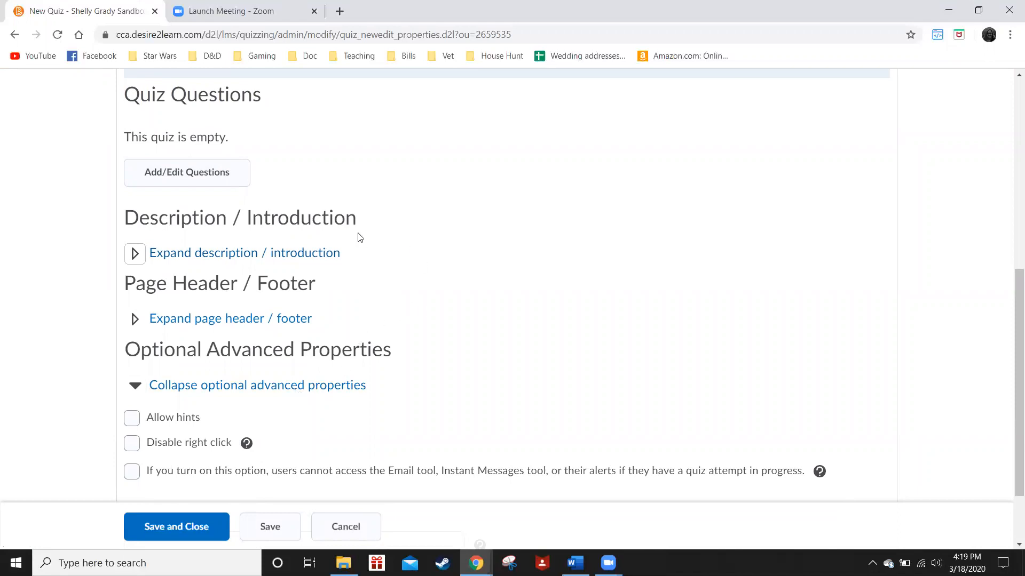
Make the Chapter 8 quiz visible to users in its restrictions
scroll(301, 399, up, 7)
click(259, 274)
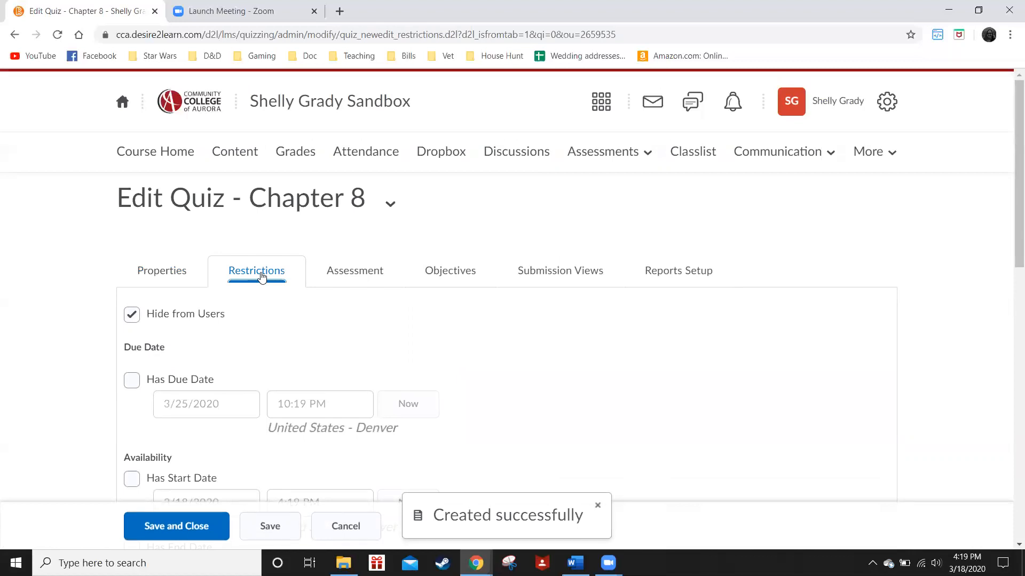
click(131, 317)
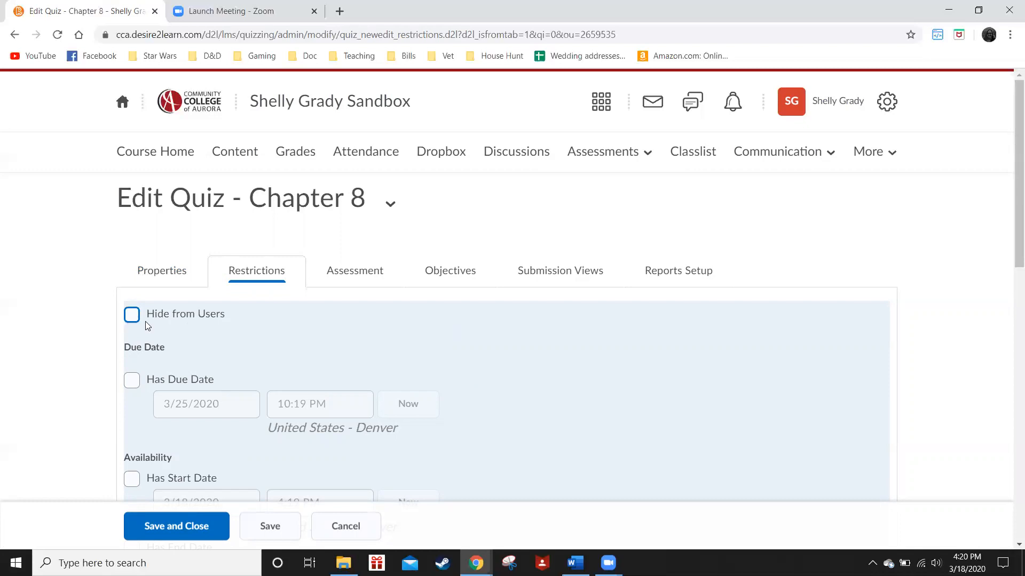
Enable a due date for the quiz and set it to 4/12/2020 at 11:59 PM
click(133, 382)
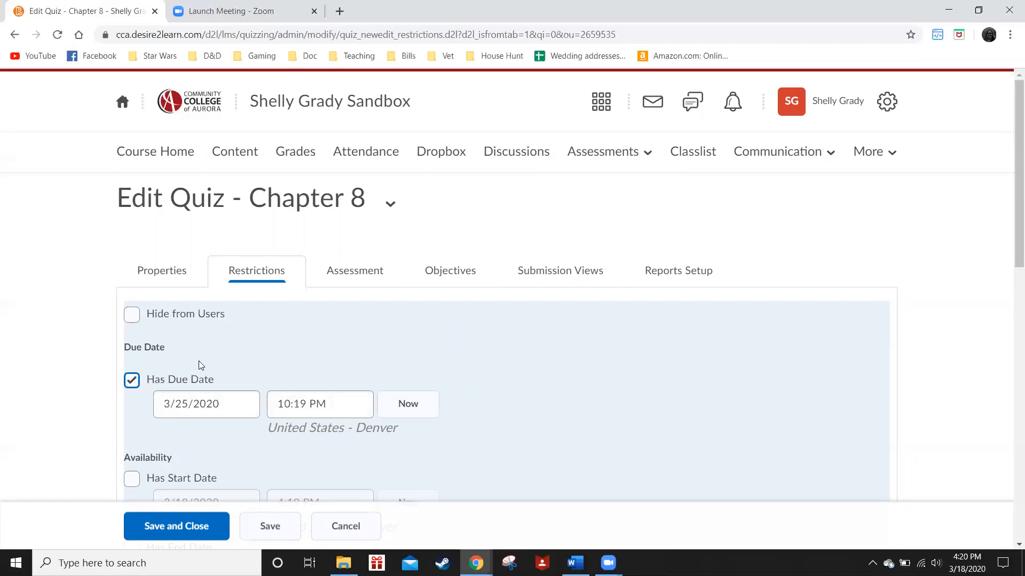
click(211, 393)
click(244, 413)
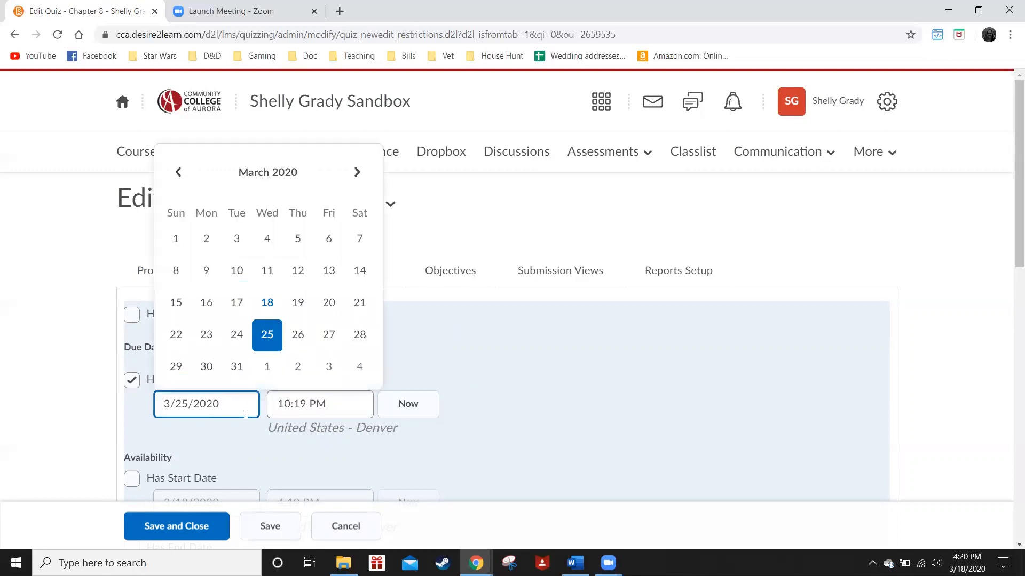
scroll(346, 368, down, 1)
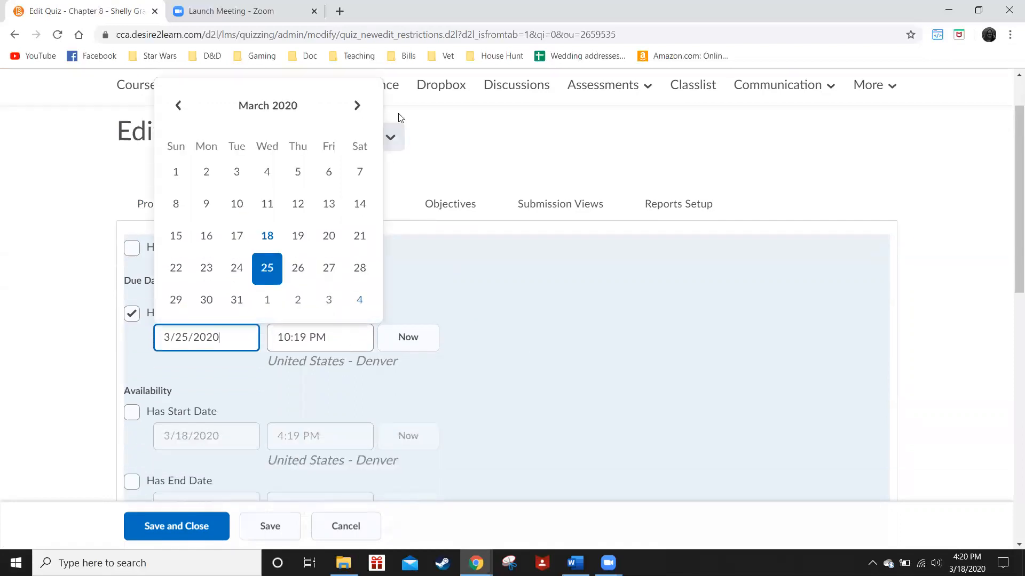
click(358, 106)
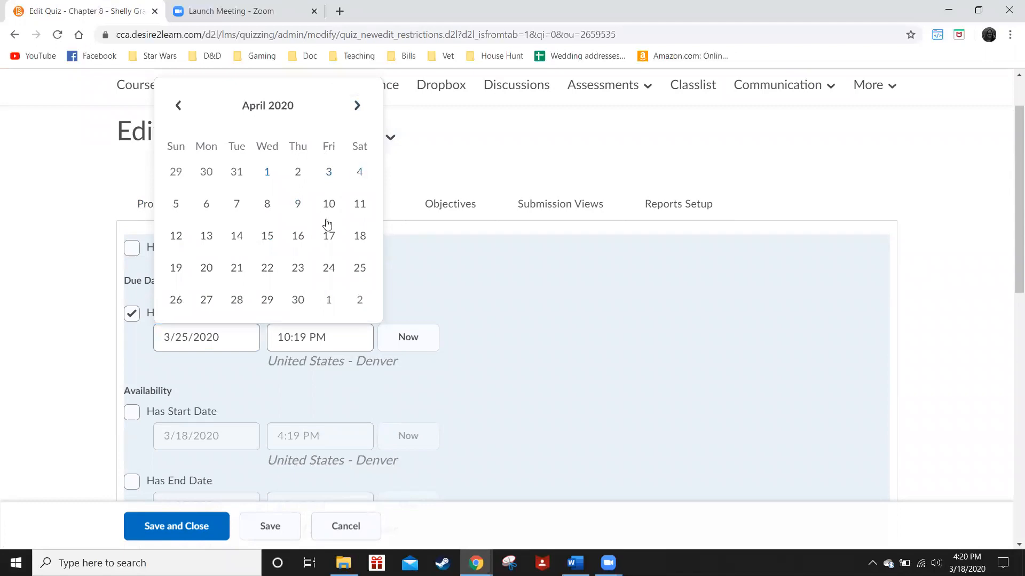
click(175, 238)
click(303, 337)
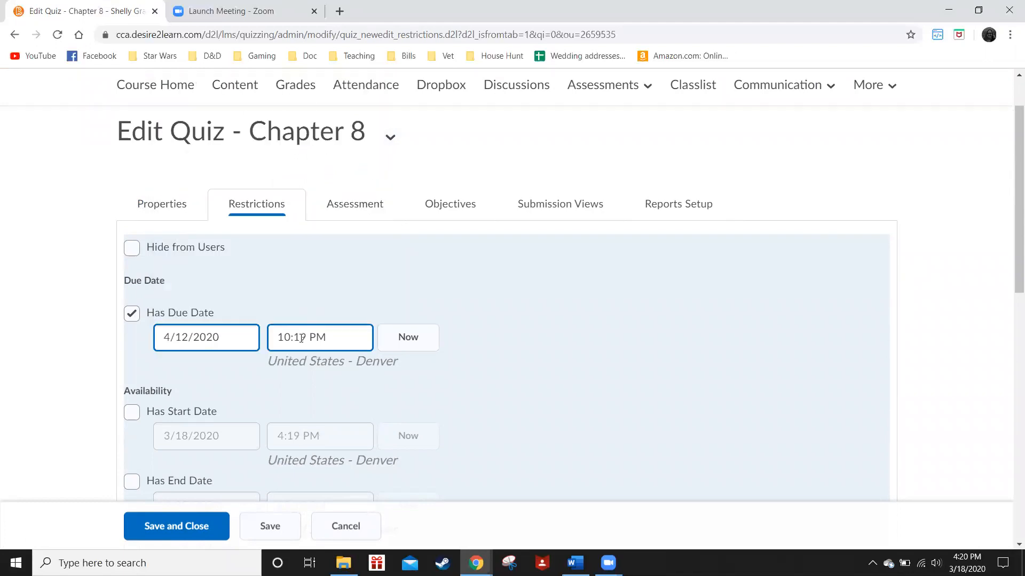
key(BackSpace)
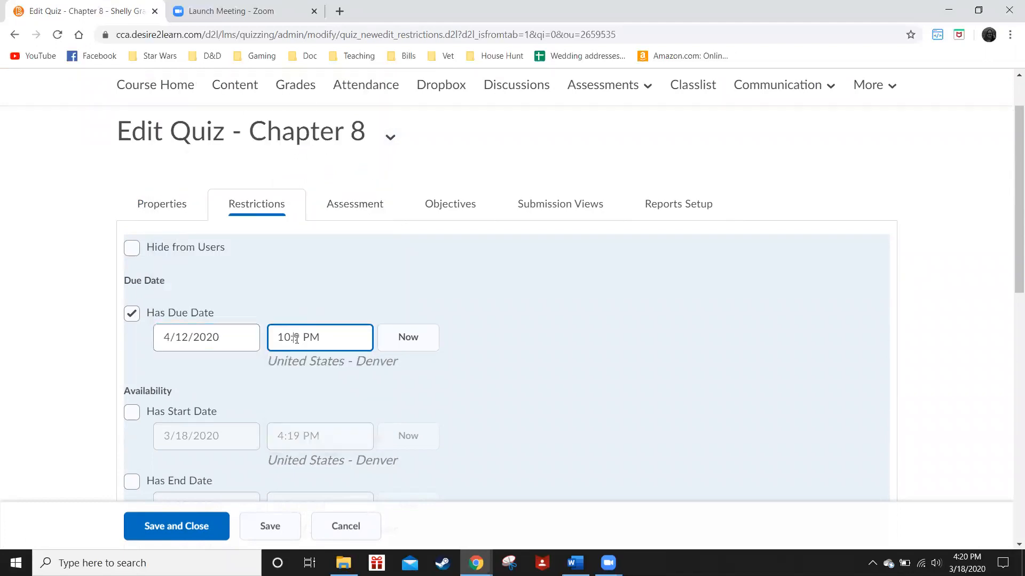
key(Left)
key(BackSpace)
text(1:5)
Enable an availability start date for the quiz and set the date to 4/8/2020
scroll(567, 293, down, 2)
click(132, 279)
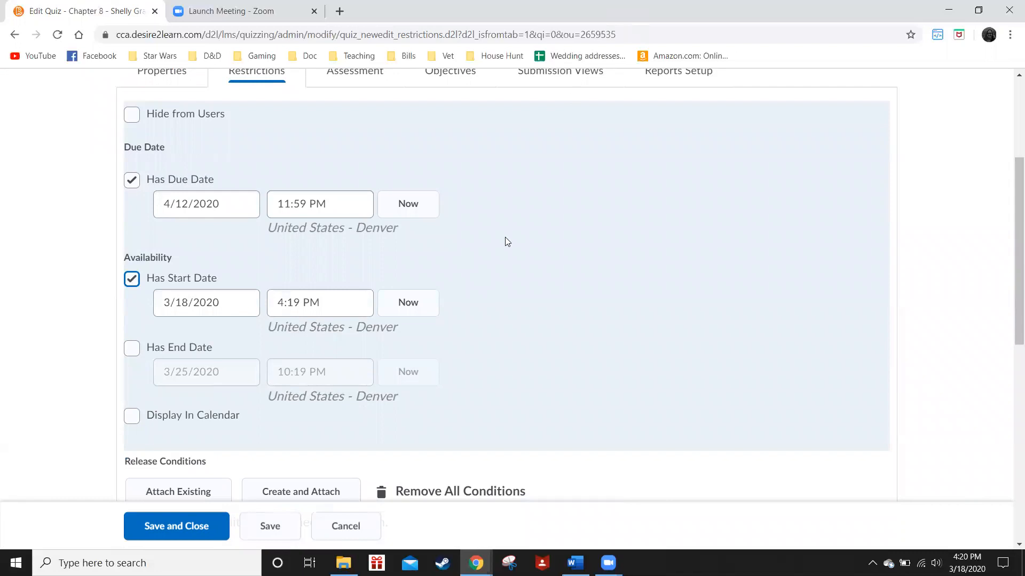
click(196, 212)
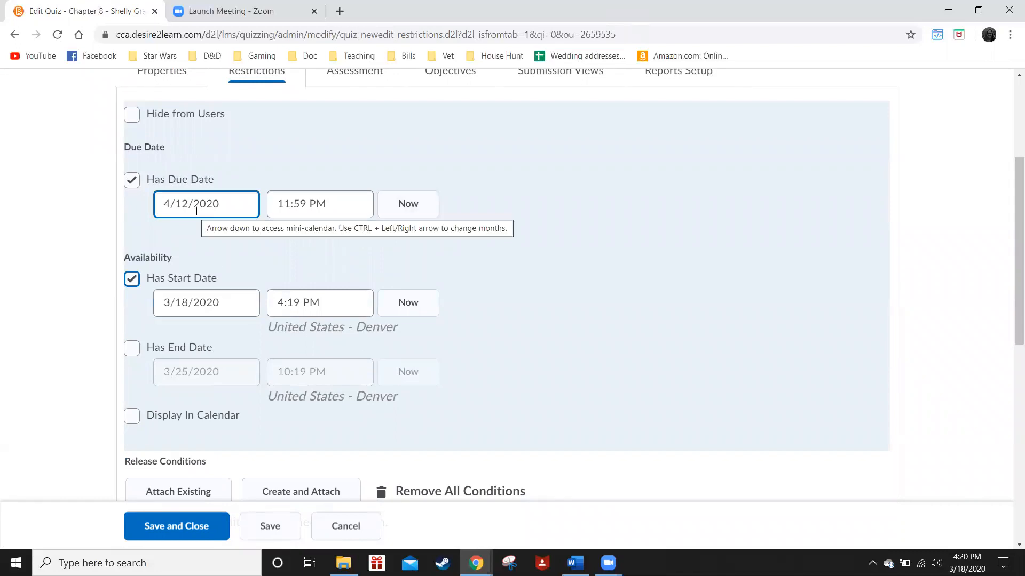
click(210, 295)
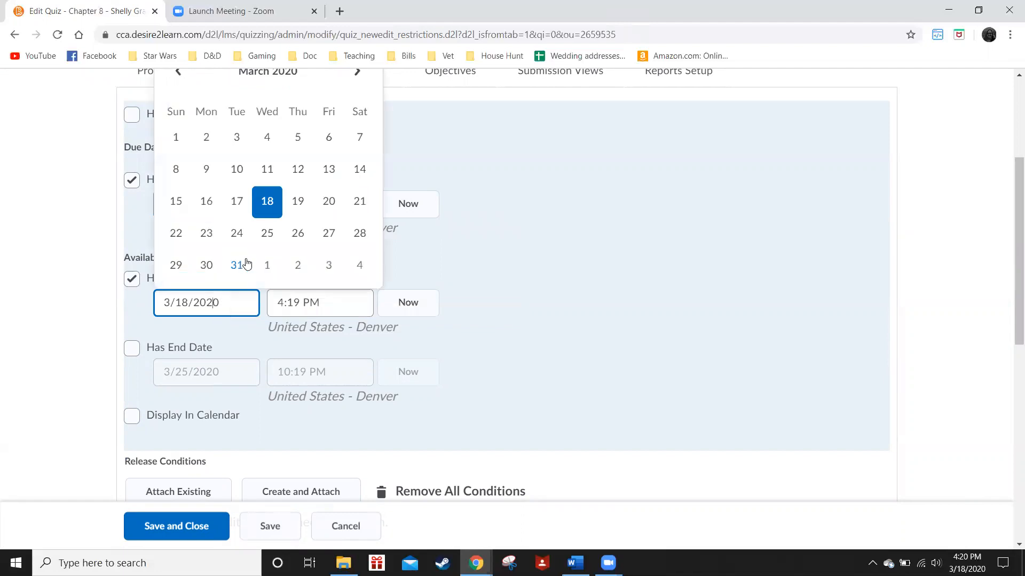
scroll(320, 203, down, 1)
scroll(367, 174, up, 1)
click(357, 71)
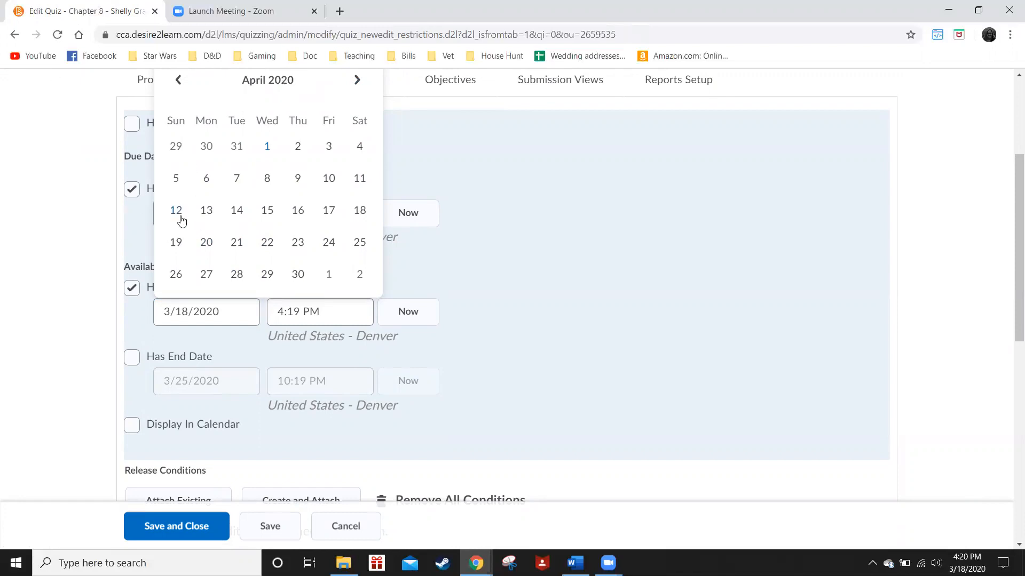
click(268, 178)
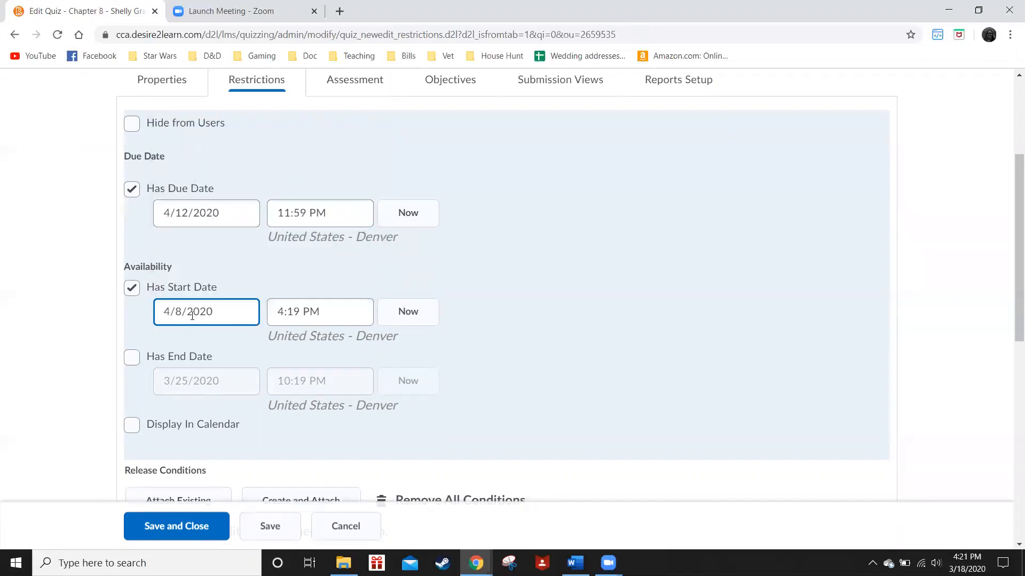
click(545, 295)
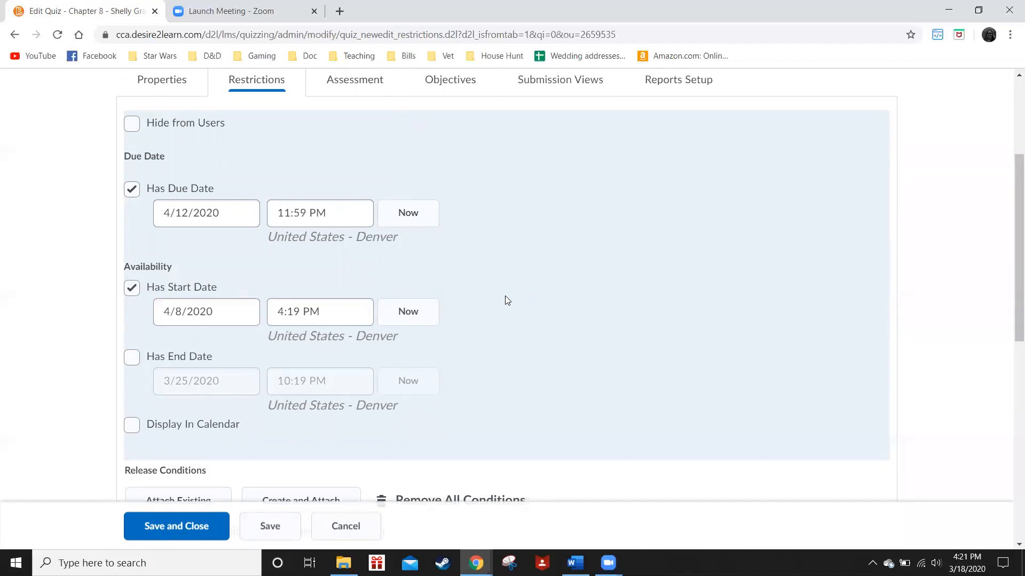
Enable an availability end date for the quiz and set the date to 4/13/2020
click(131, 357)
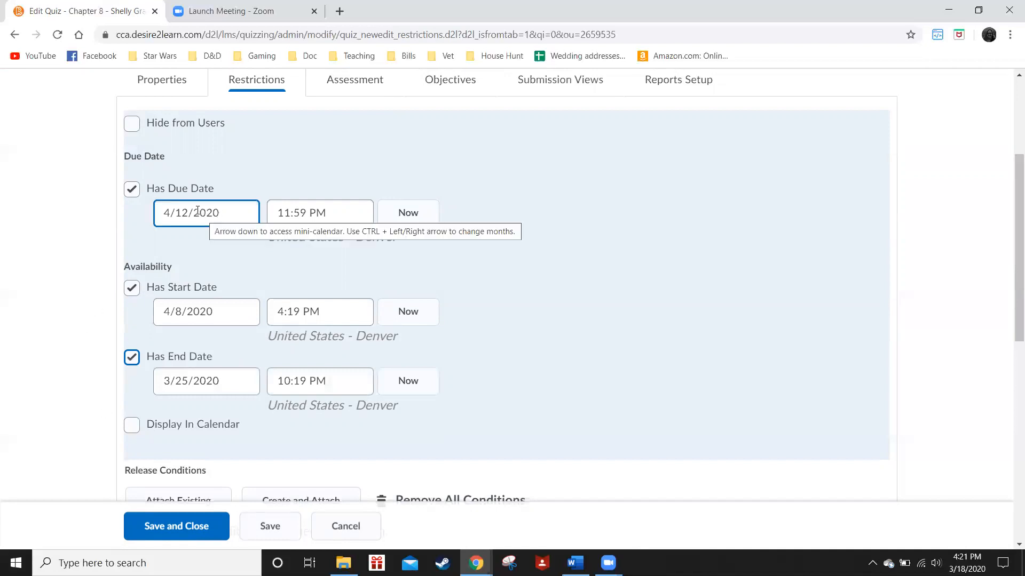
click(232, 382)
scroll(235, 293, down, 1)
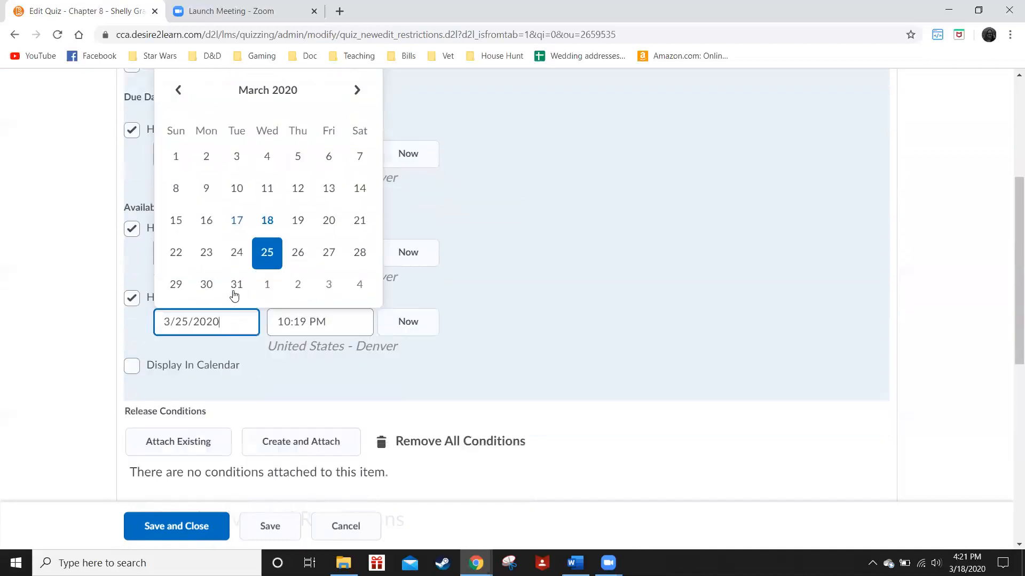
click(357, 81)
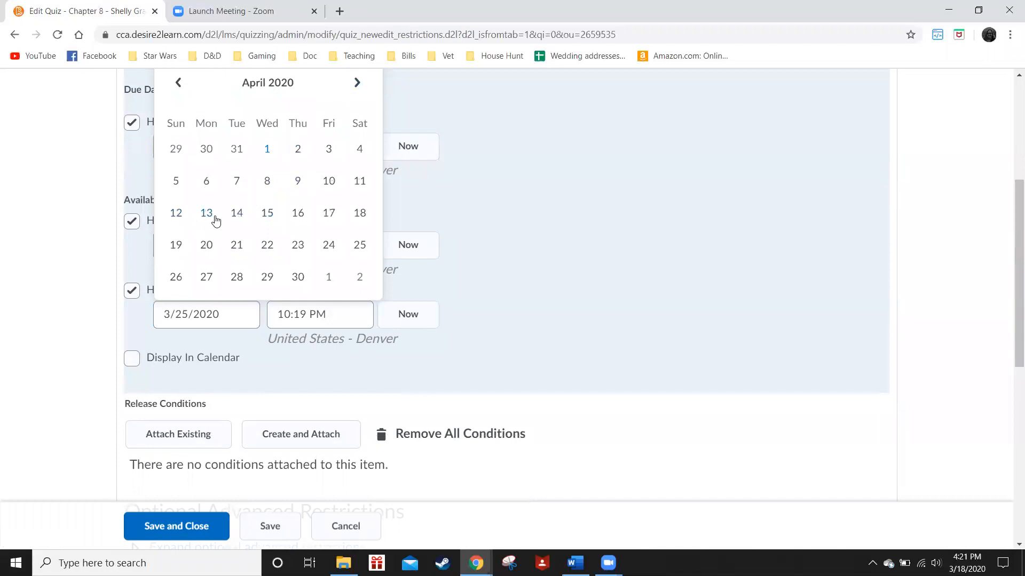
click(211, 218)
click(667, 236)
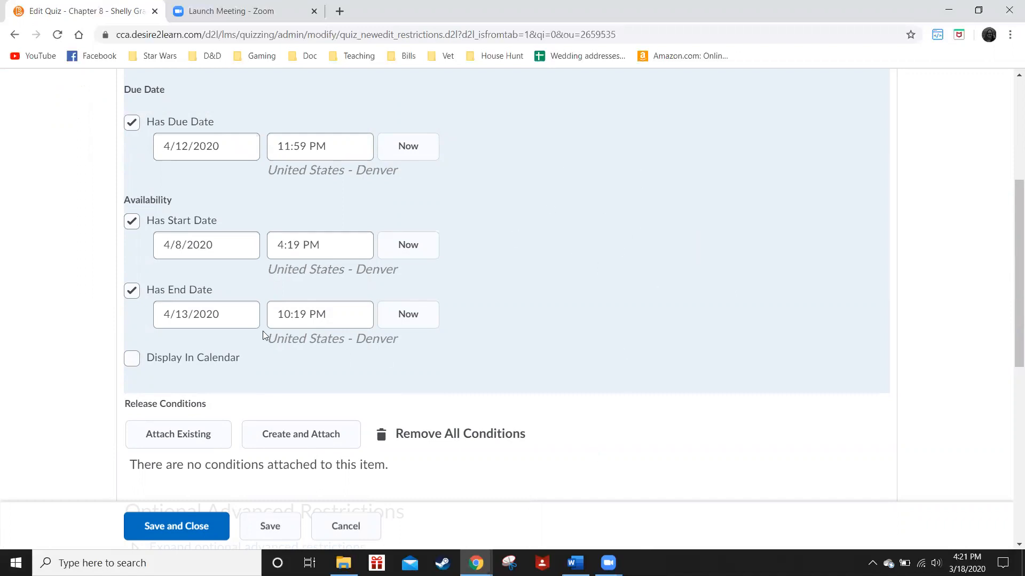
Turn on the display of the quiz in the calendar
click(133, 359)
scroll(50, 337, up, 1)
scroll(119, 311, down, 2)
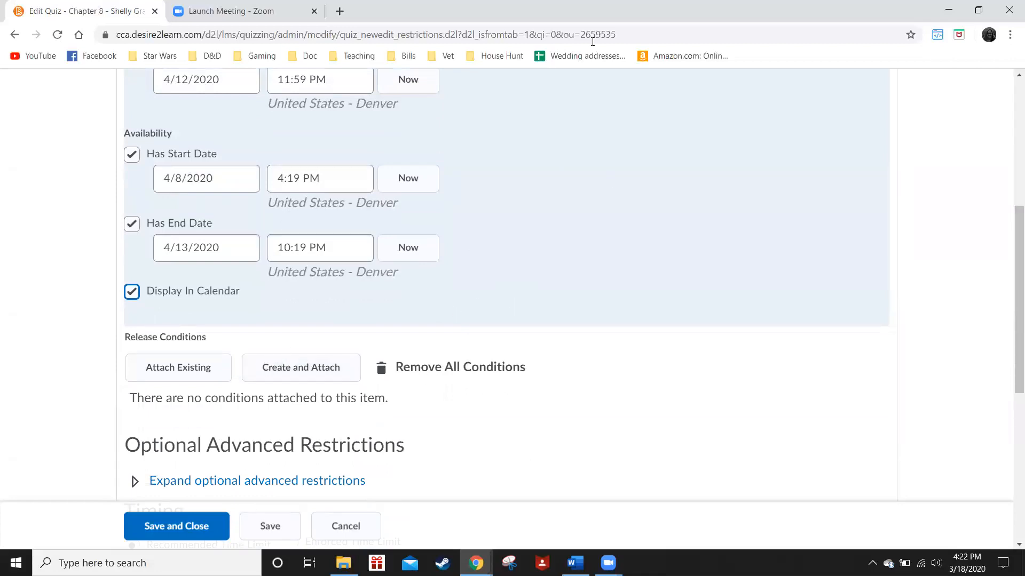
Switch the quiz timing to an enforced time limit
scroll(490, 193, down, 1)
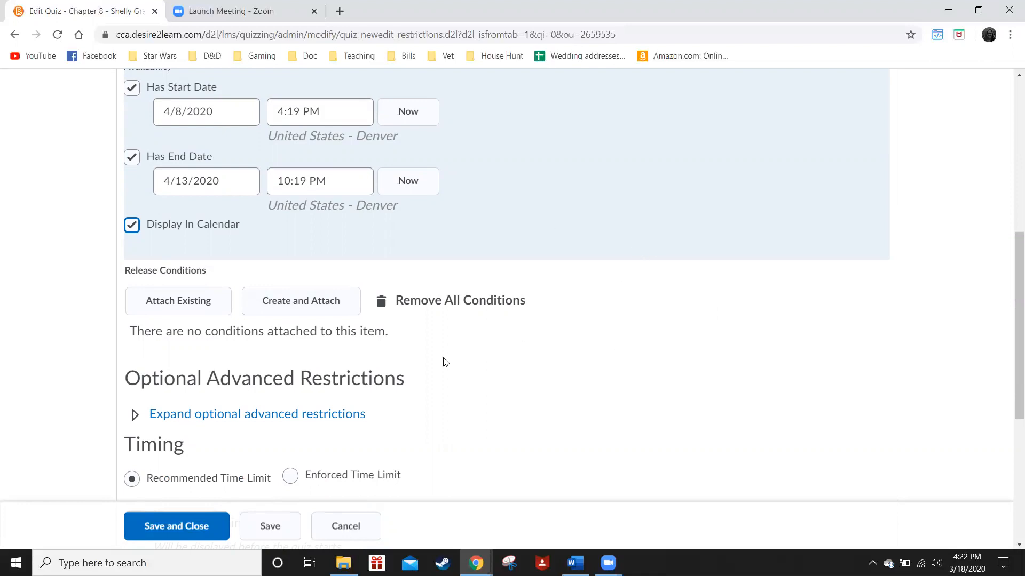
scroll(526, 311, down, 2)
scroll(496, 325, down, 2)
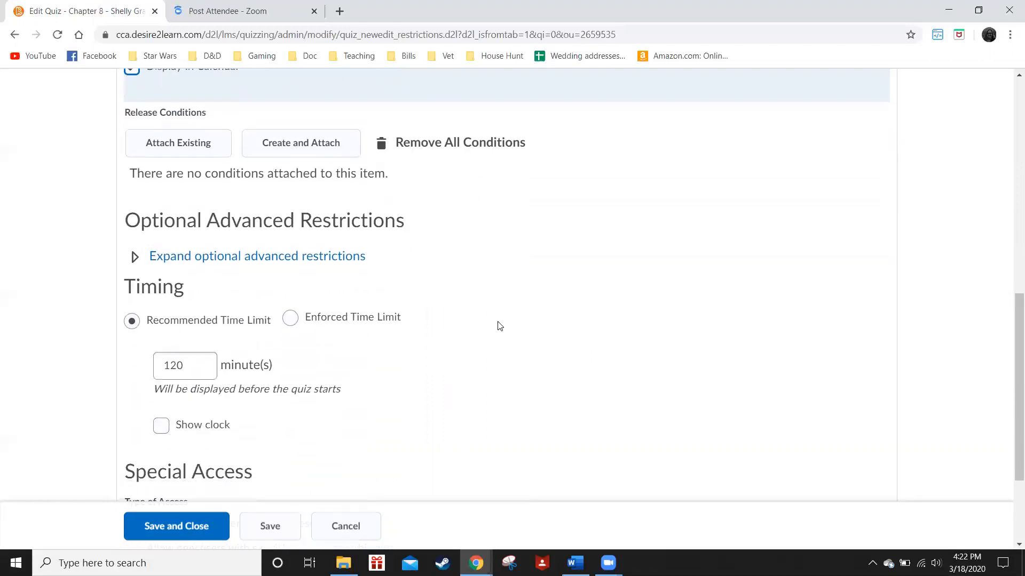
click(200, 256)
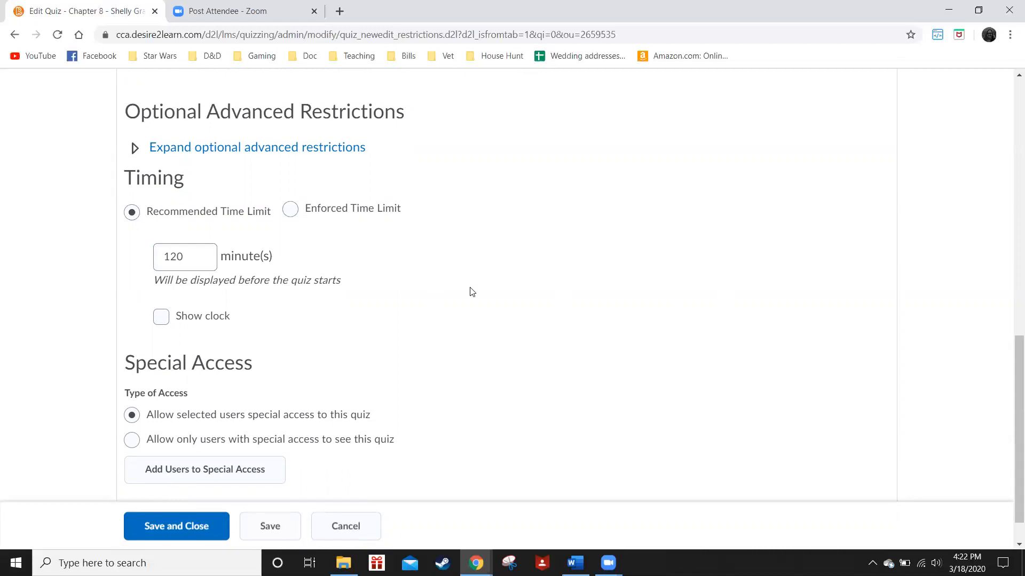
click(150, 210)
click(161, 318)
click(166, 320)
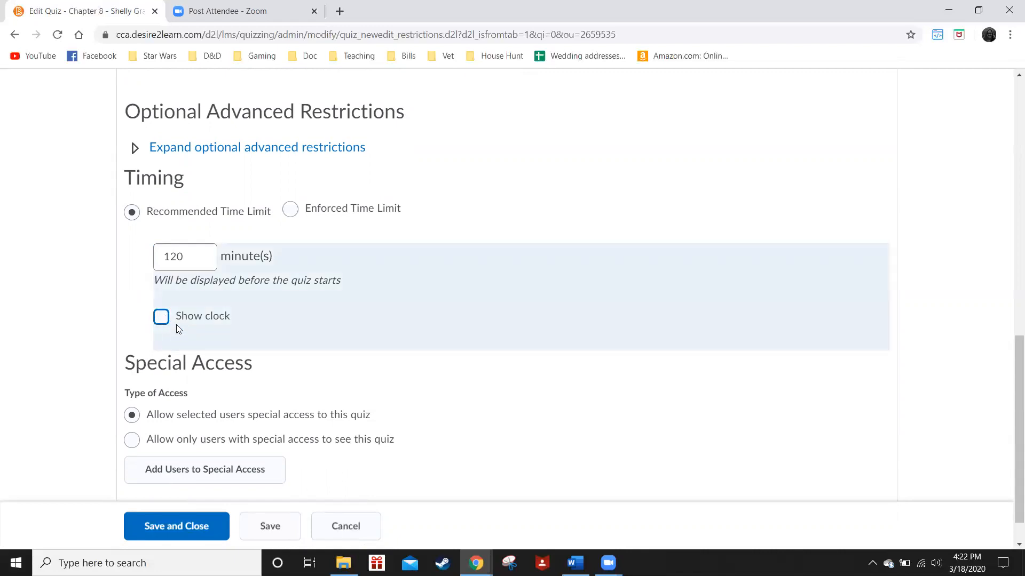
click(291, 209)
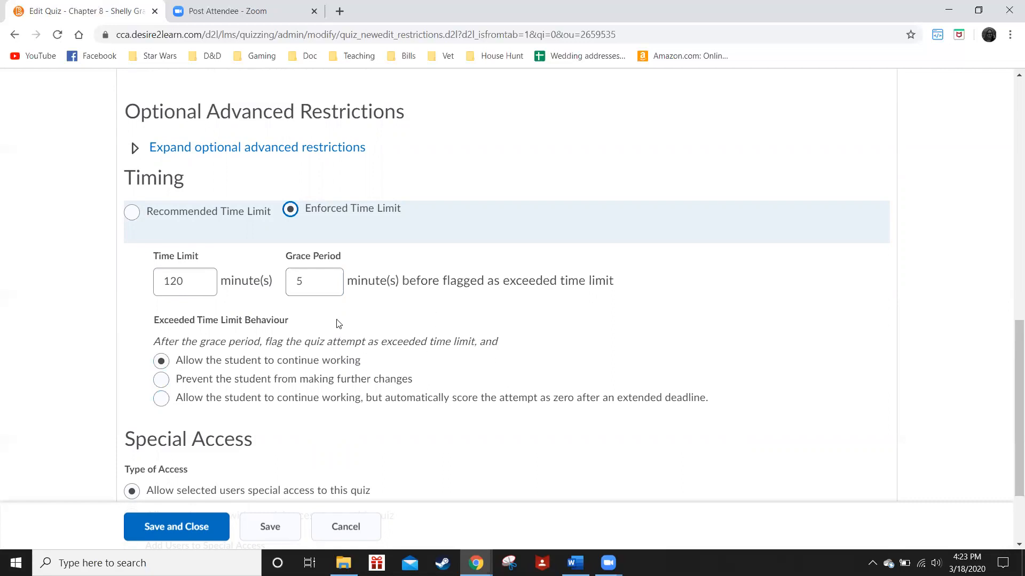
Set the exceeded time limit behaviour to allow the student to continue working and save the quiz restrictions
click(161, 379)
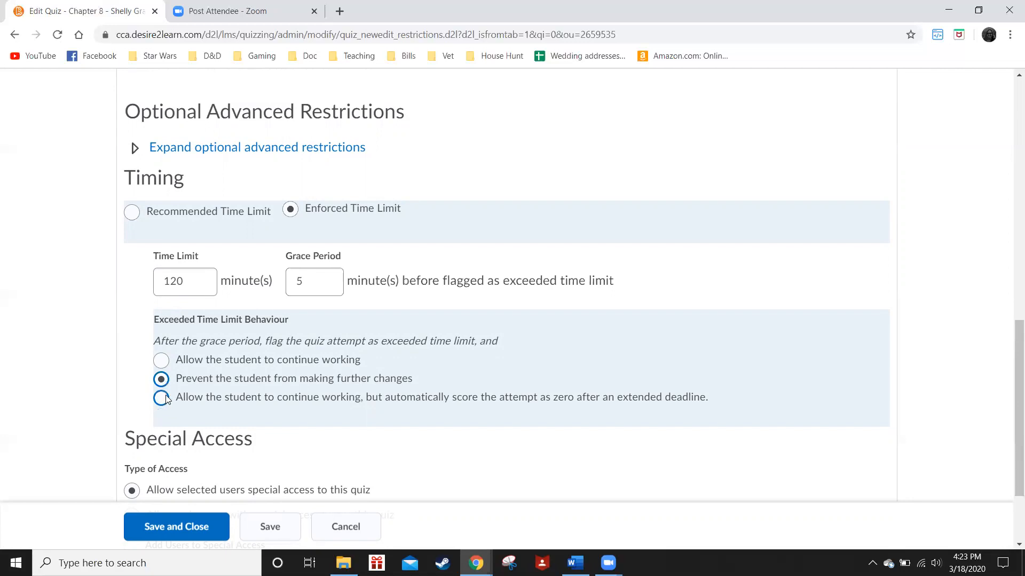
click(161, 363)
scroll(329, 360, down, 2)
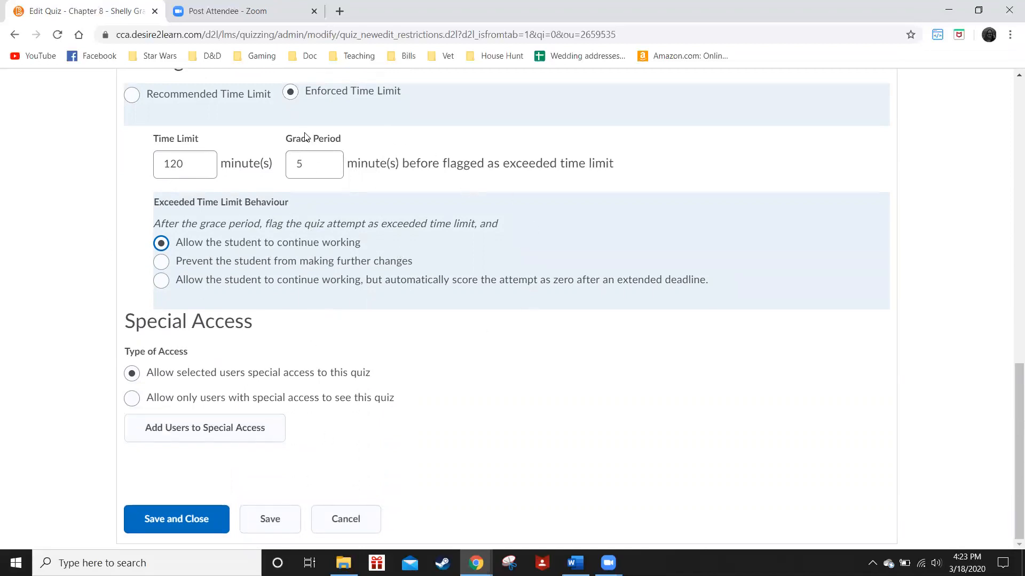
click(268, 517)
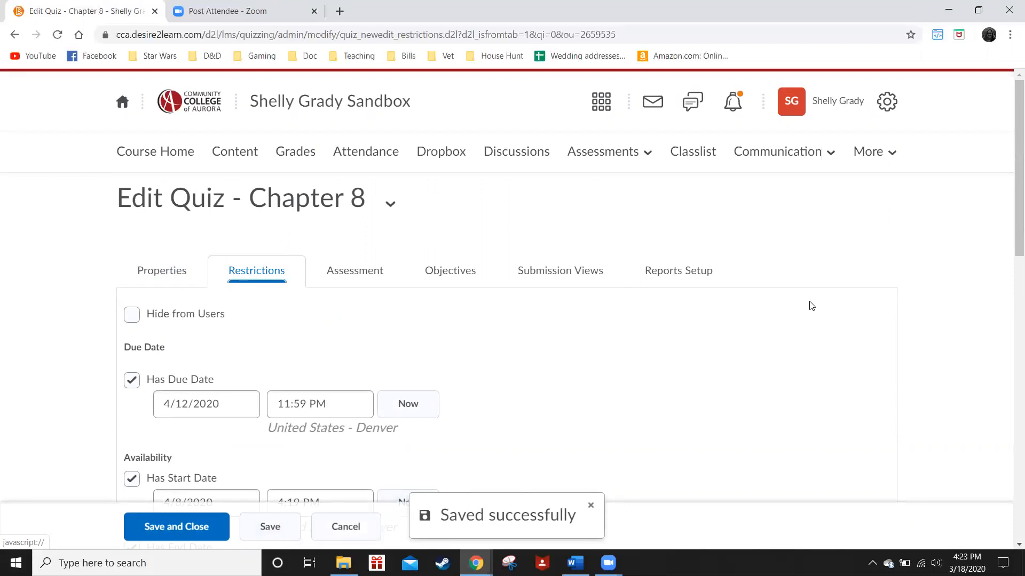
In the quiz's assessment settings, allow attempts to be graded immediately upon completion and read the Automatic Grade help
click(344, 279)
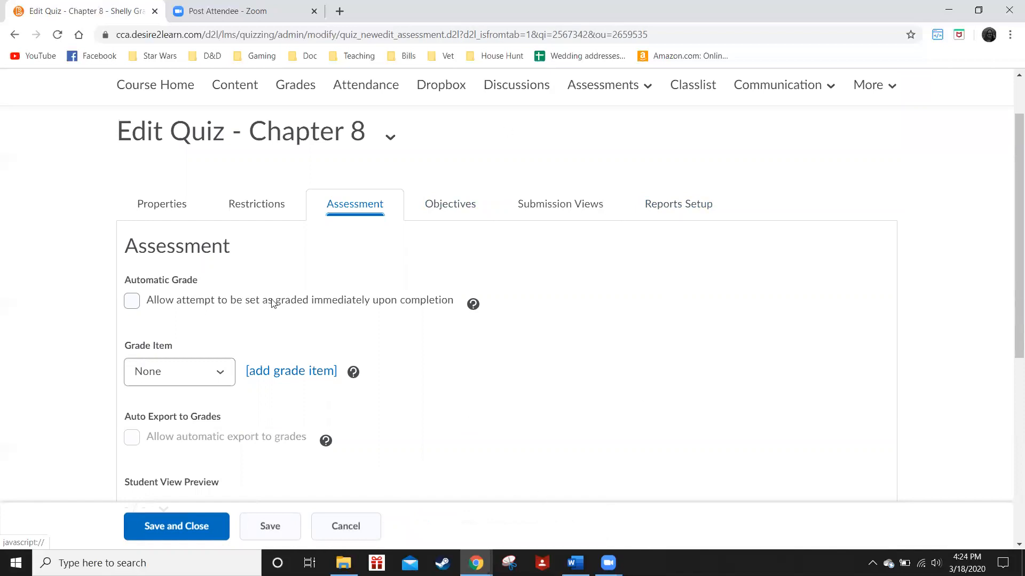
click(132, 302)
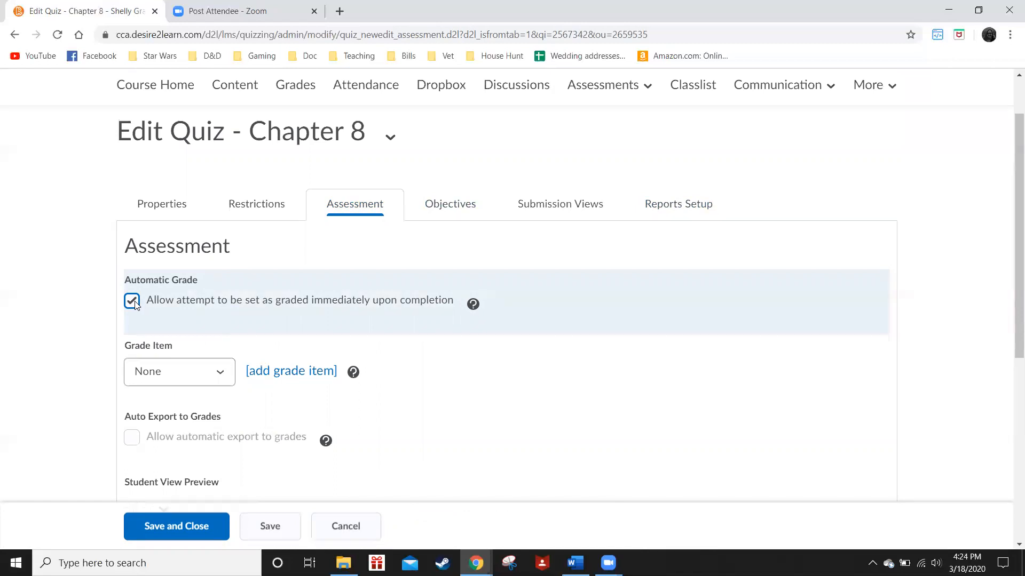
click(473, 305)
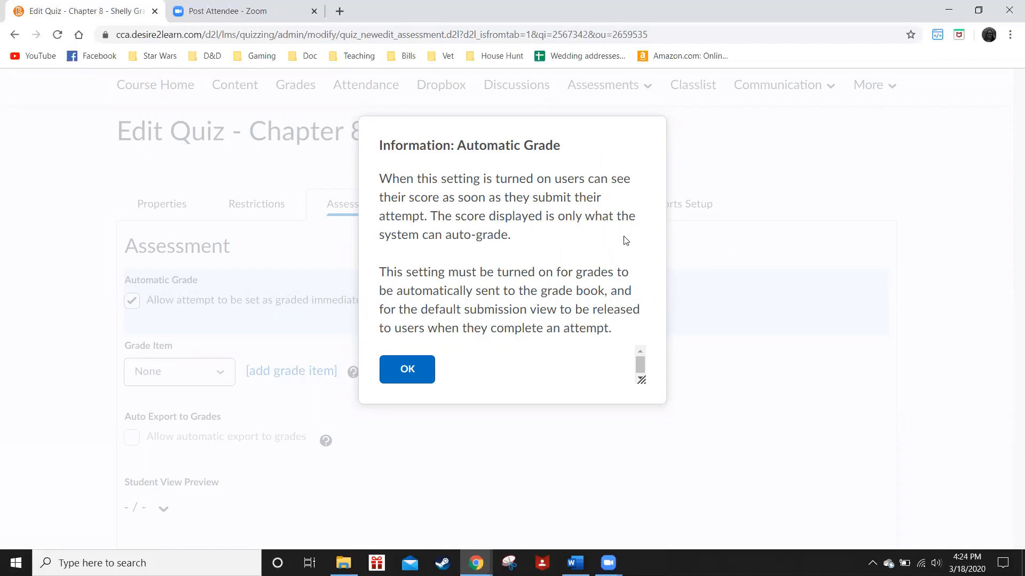
drag(550, 246, 433, 245)
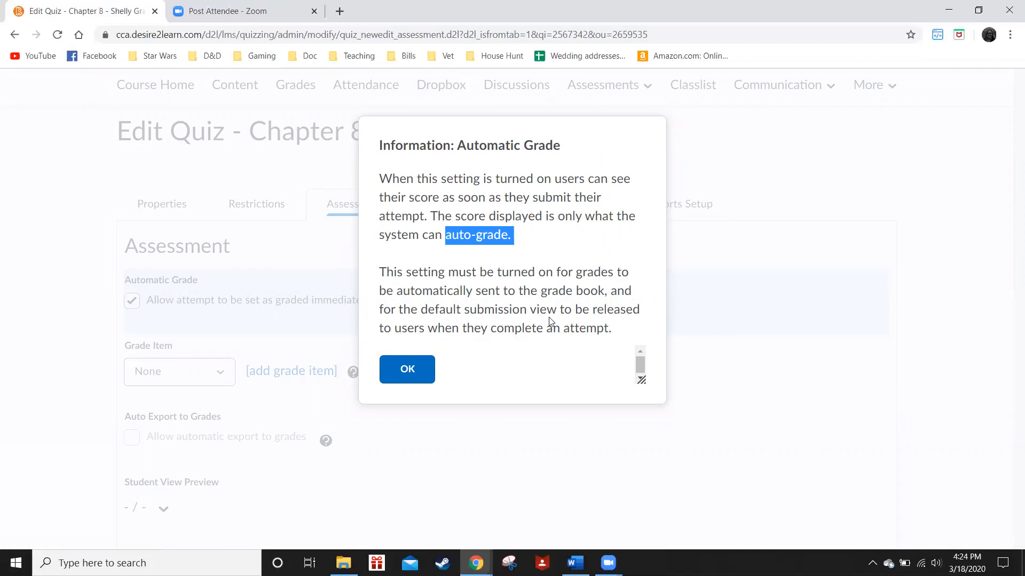
click(427, 368)
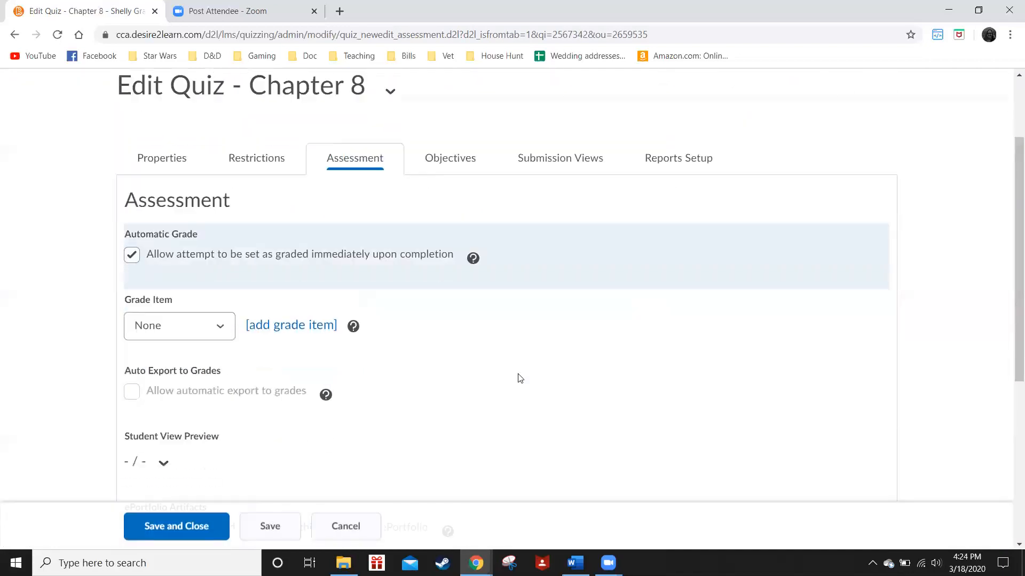
Look at the existing grade items, open the form for a new one and examine its category choices
scroll(373, 374, down, 3)
click(217, 235)
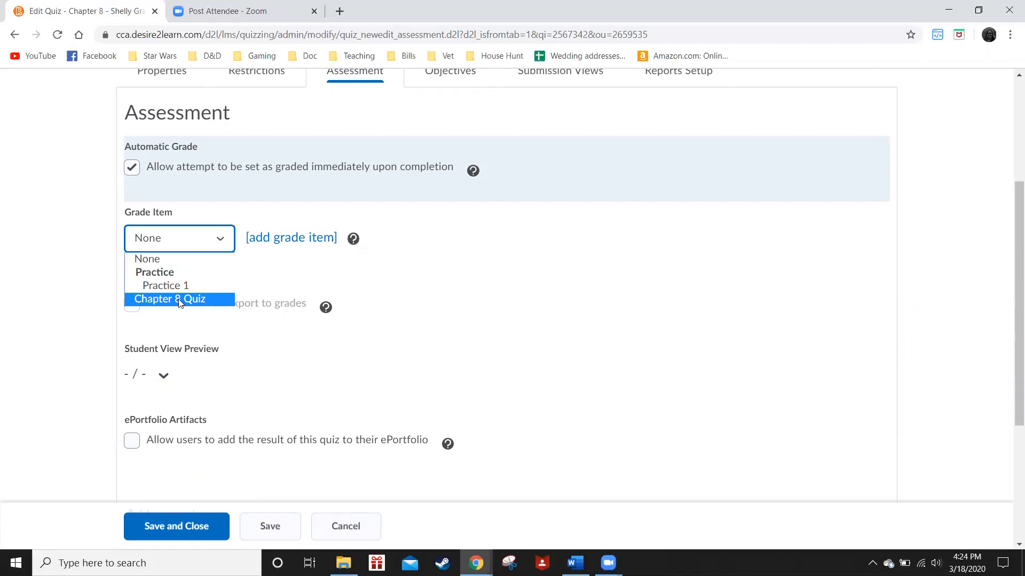
click(290, 237)
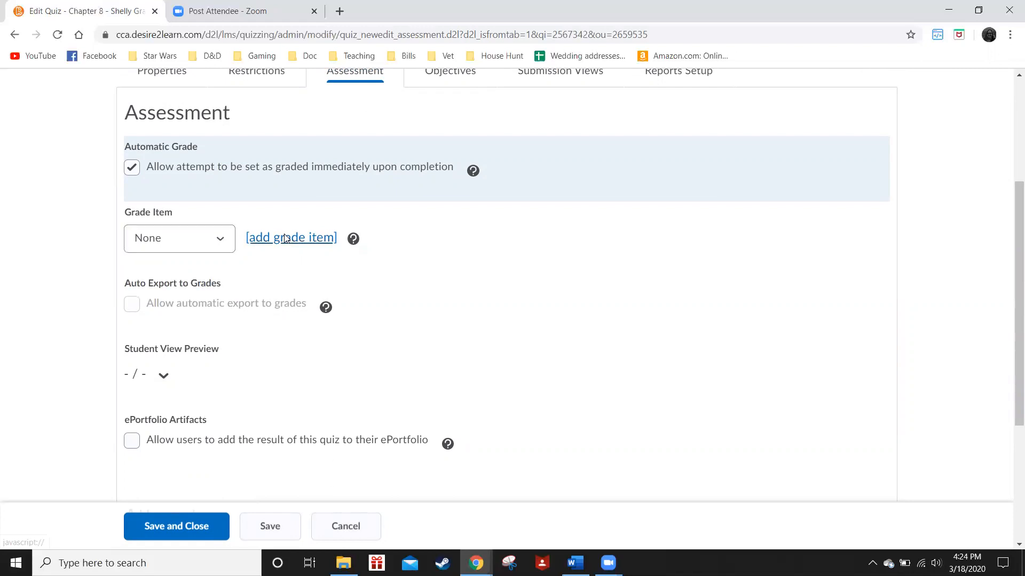
click(291, 238)
scroll(565, 245, down, 3)
click(373, 262)
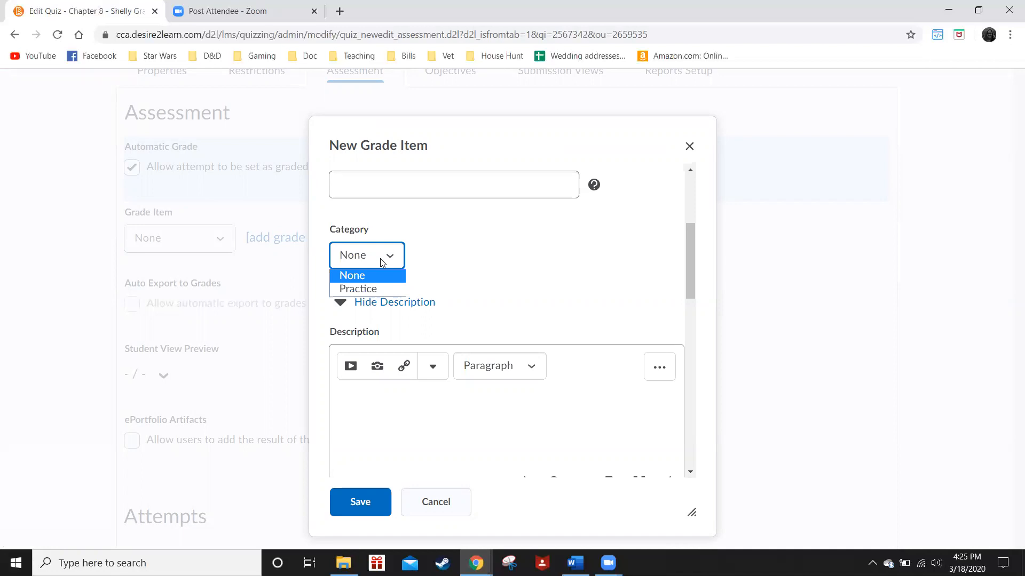
click(526, 203)
scroll(537, 270, up, 4)
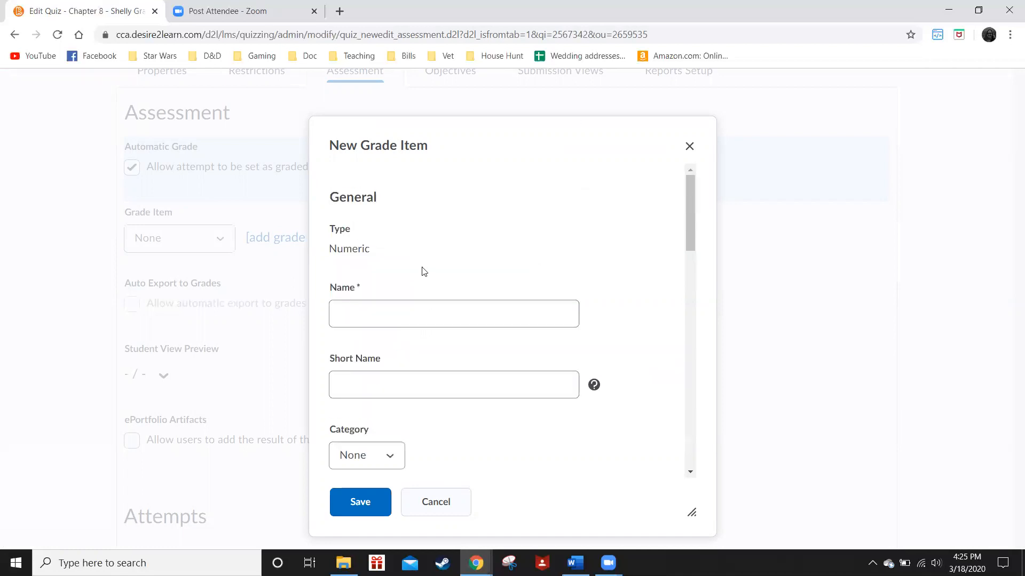
Examine the name, description, maximum points and bonus options in the new grade item form
click(401, 314)
scroll(545, 309, down, 6)
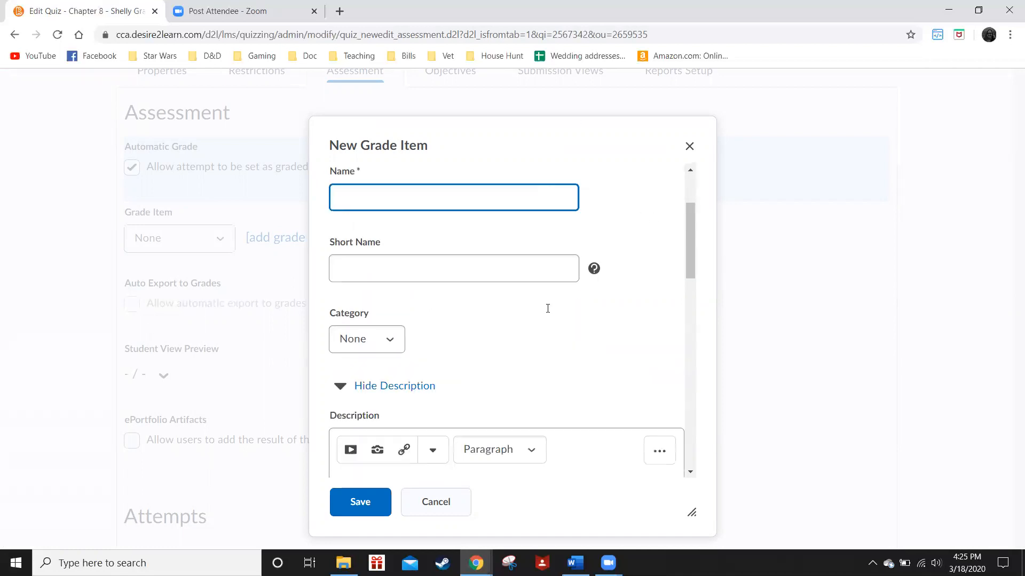
scroll(545, 314, down, 3)
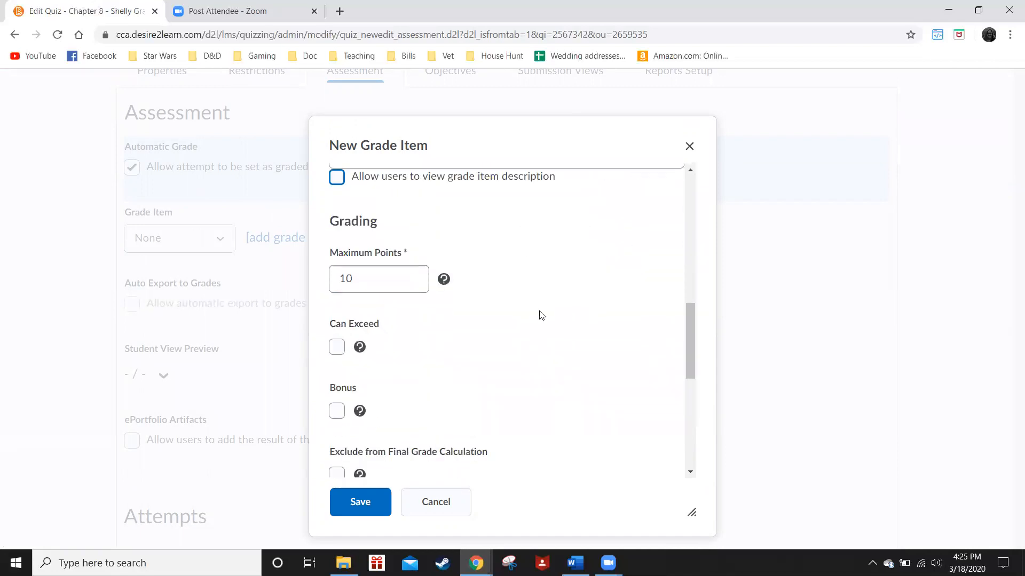
click(393, 281)
scroll(395, 283, down, 1)
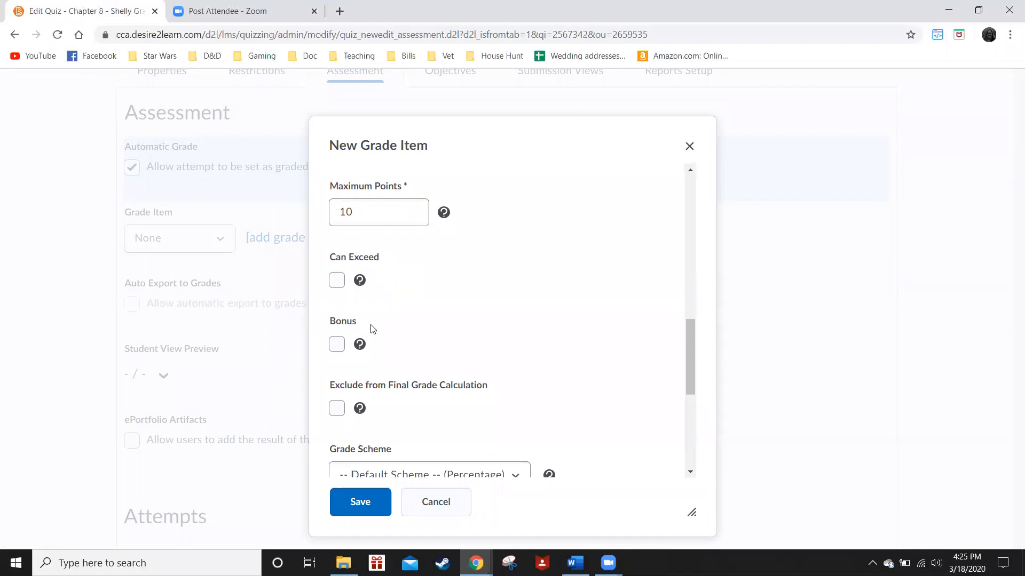
scroll(373, 330, down, 1)
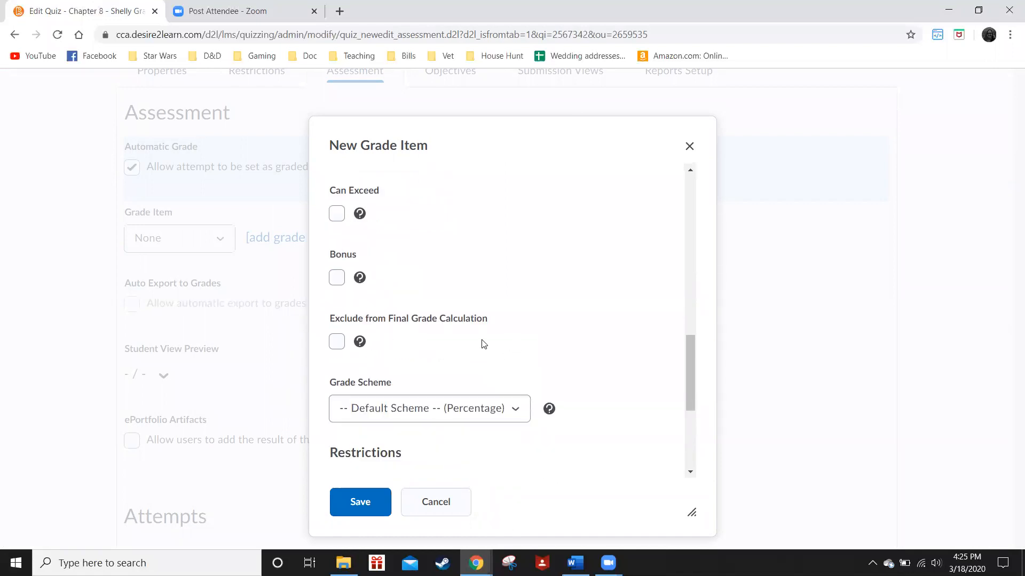
Try excluding the new grade item from the final grade calculation, read that option's help, and discard the form
click(338, 342)
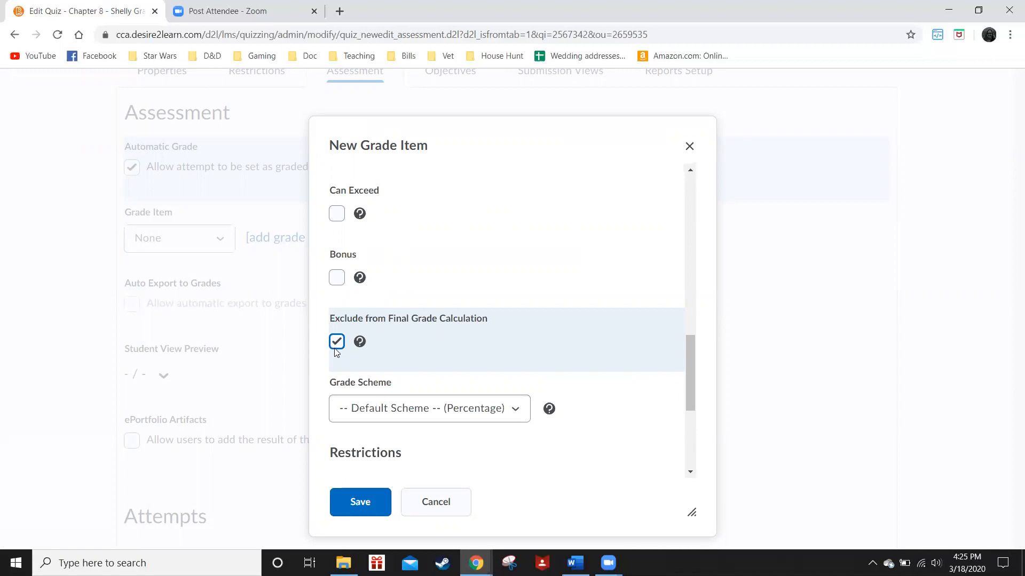
click(360, 341)
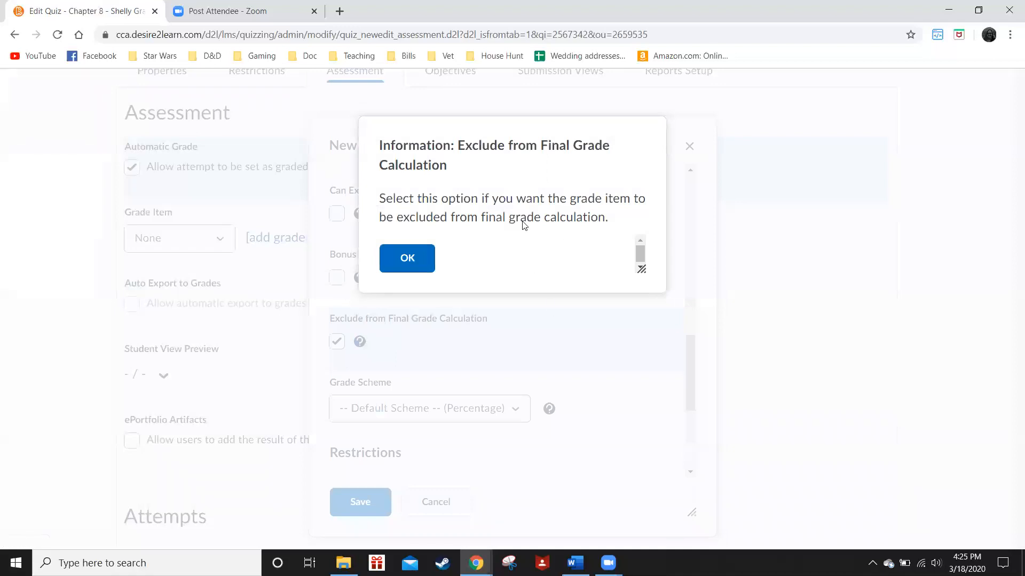
click(409, 260)
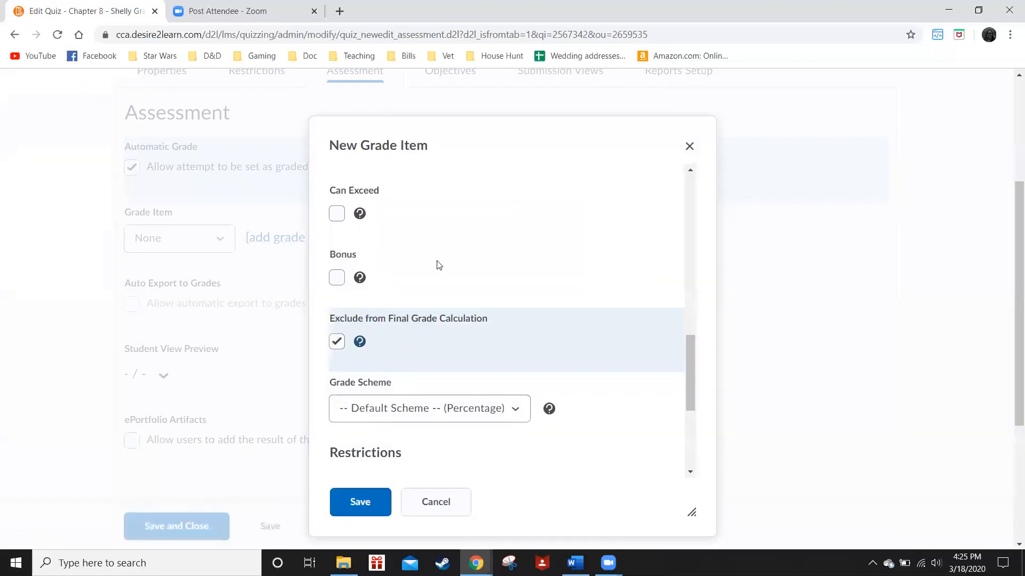
scroll(522, 245, down, 4)
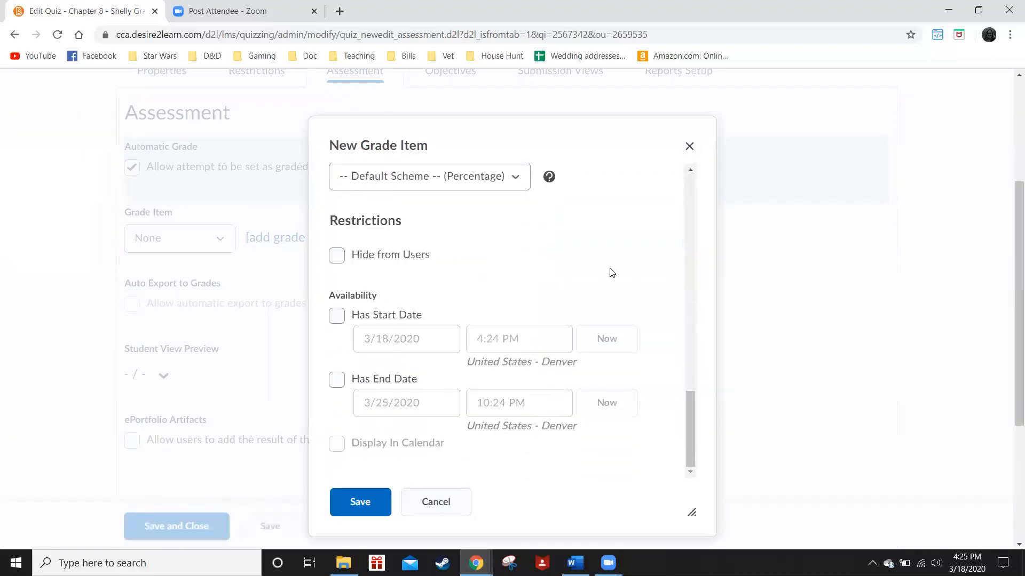
scroll(608, 272, down, 3)
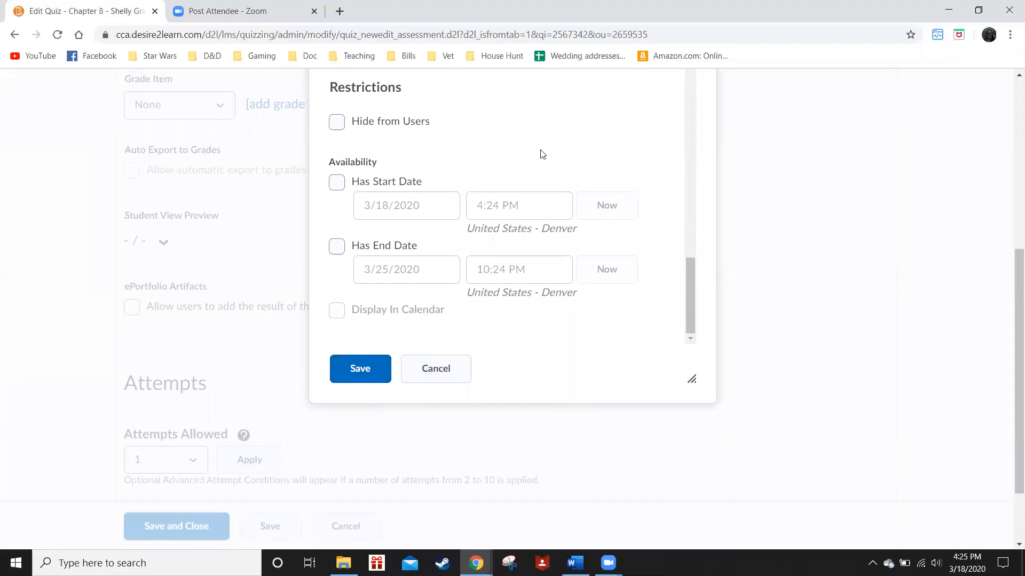
click(460, 379)
Link the quiz to the existing Chapter 8 Quiz grade item
scroll(575, 164, down, 2)
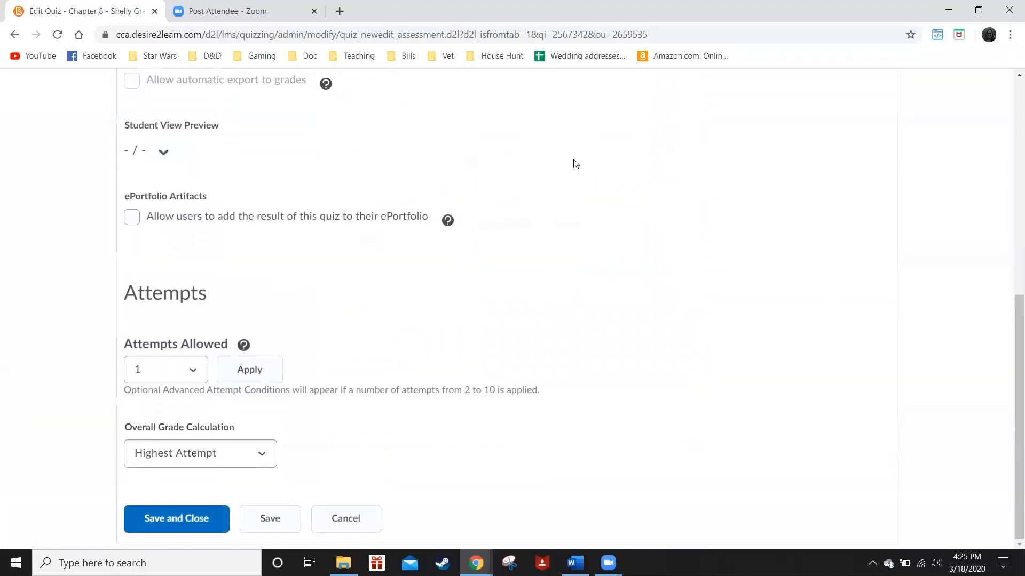
scroll(253, 183, up, 3)
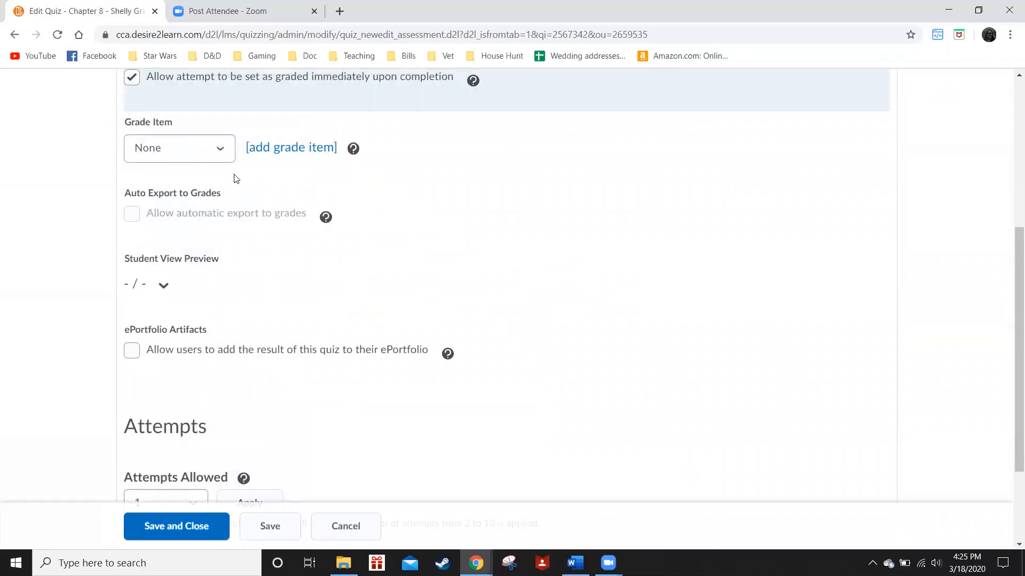
scroll(236, 178, down, 3)
scroll(242, 181, up, 2)
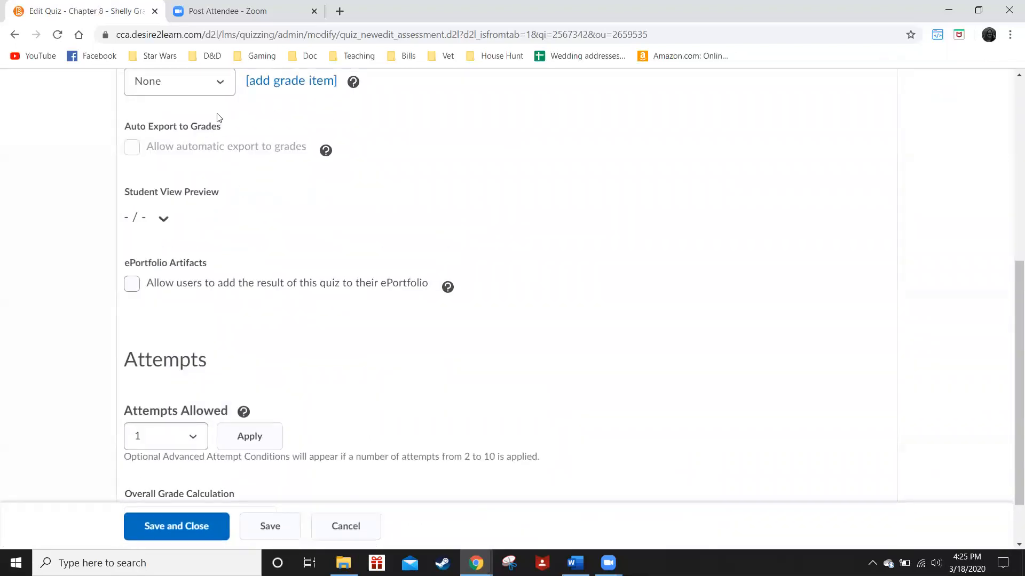
click(216, 82)
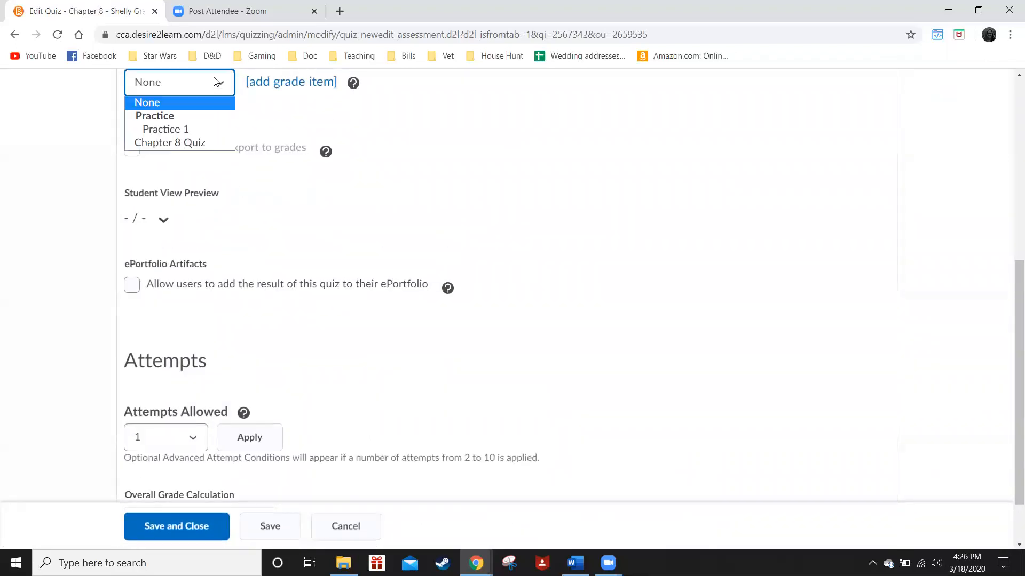
click(227, 143)
Set the attempts allowed to 2, apply the change and bring up the advanced attempt conditions
scroll(282, 202, down, 1)
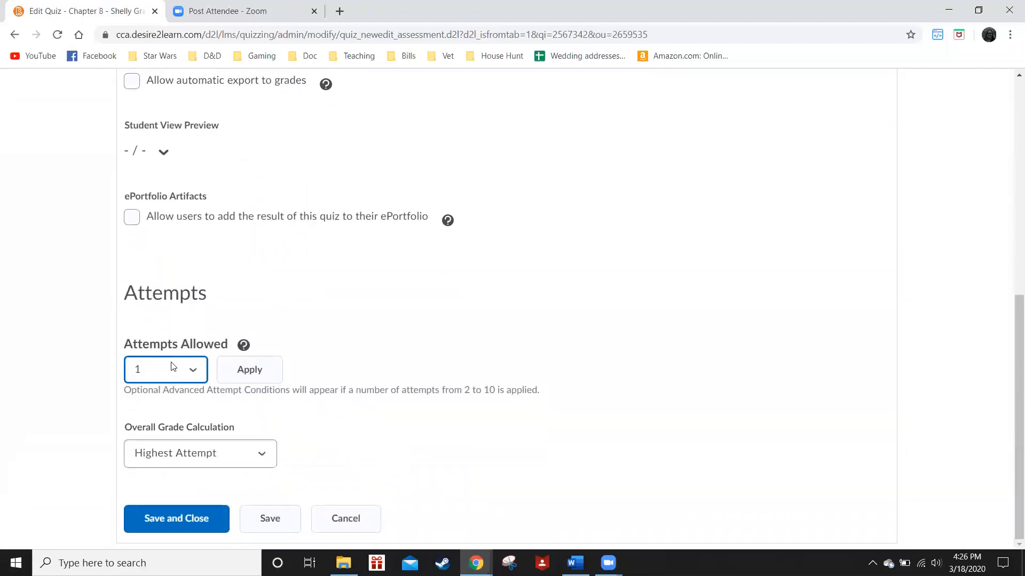
click(198, 367)
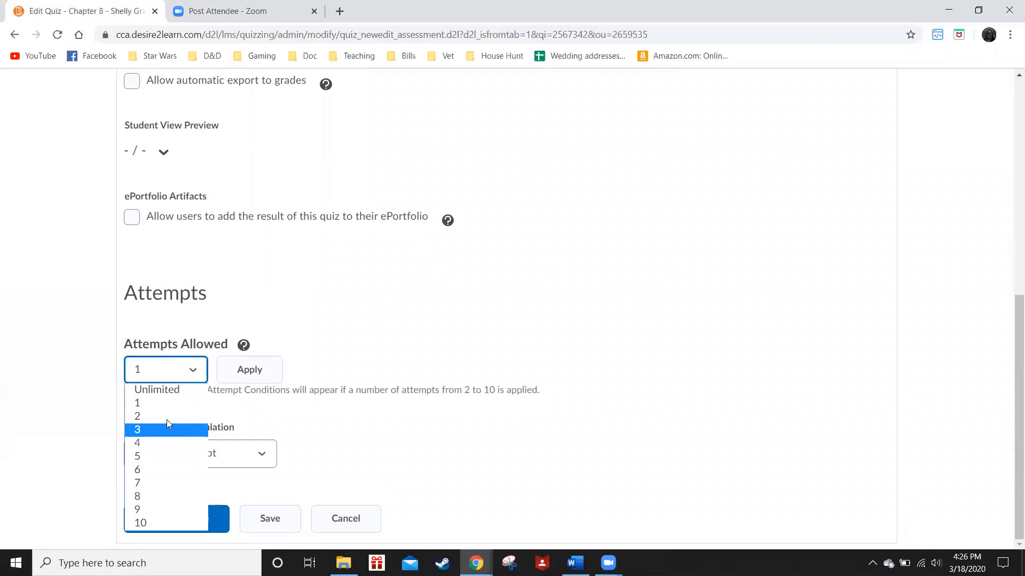
click(167, 417)
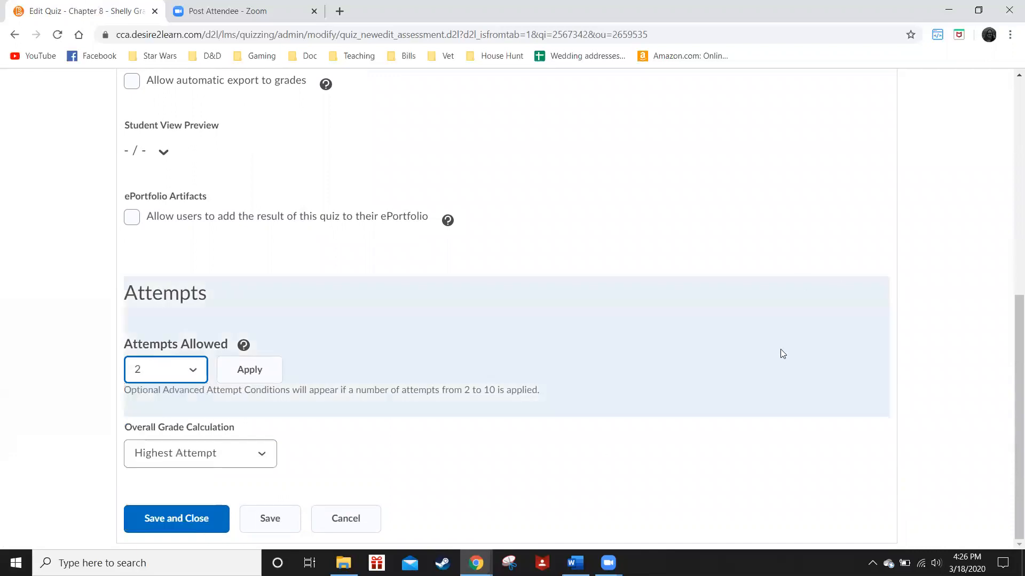
click(254, 379)
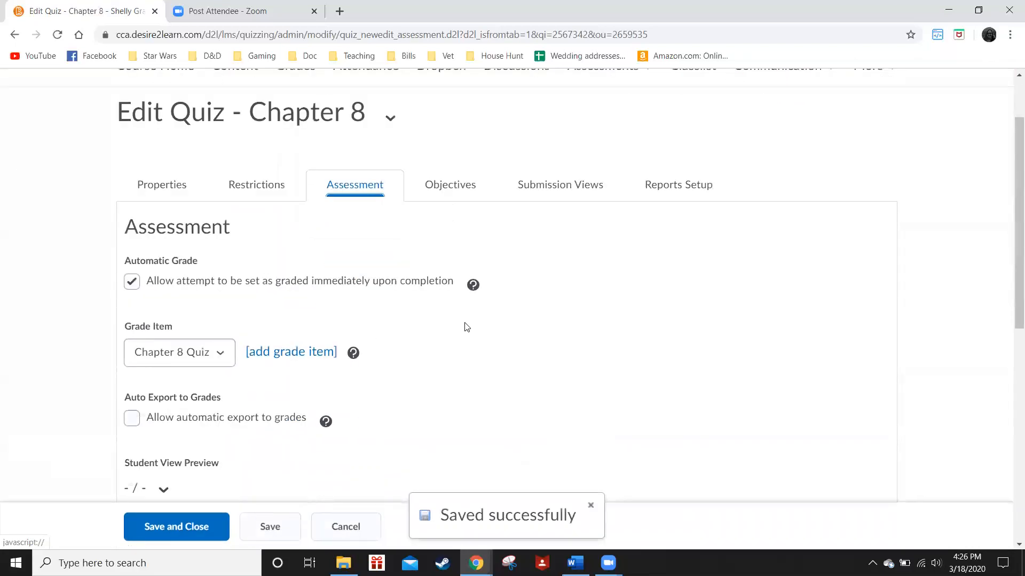
scroll(465, 325, down, 10)
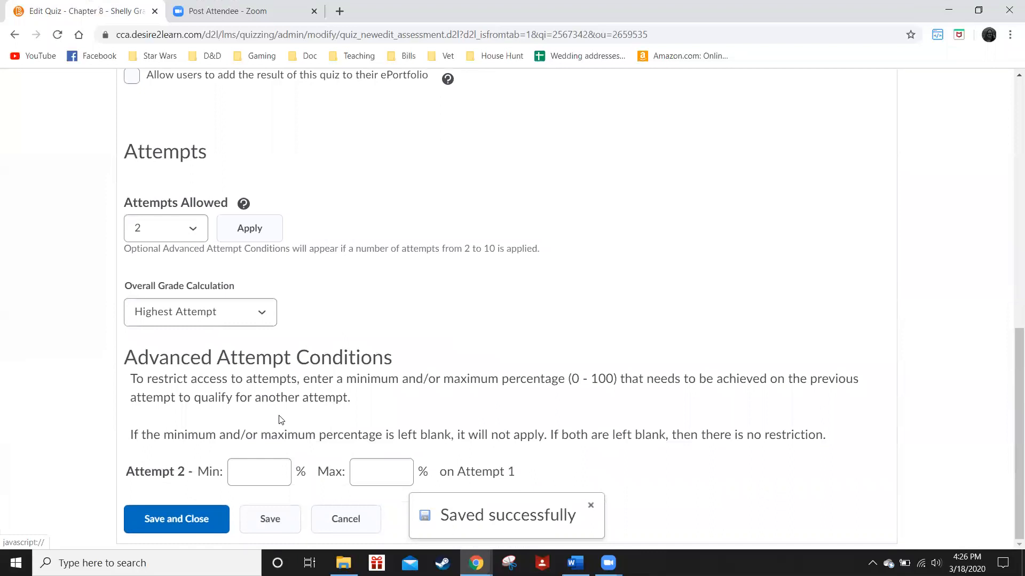
Review the overall grade calculation choices, keep Highest Attempt, and save the quiz's assessment settings
scroll(550, 377, up, 4)
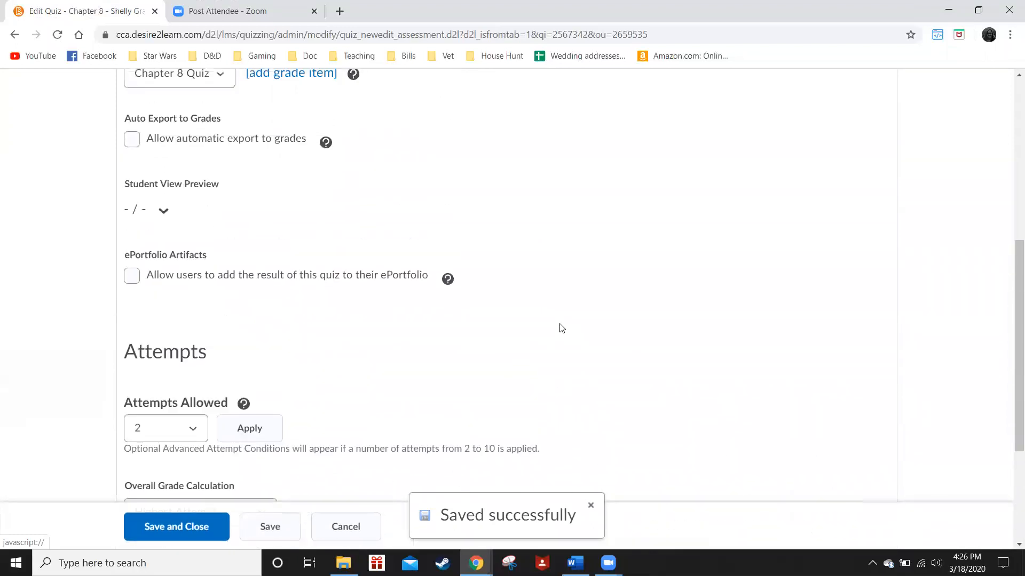
scroll(561, 327, down, 4)
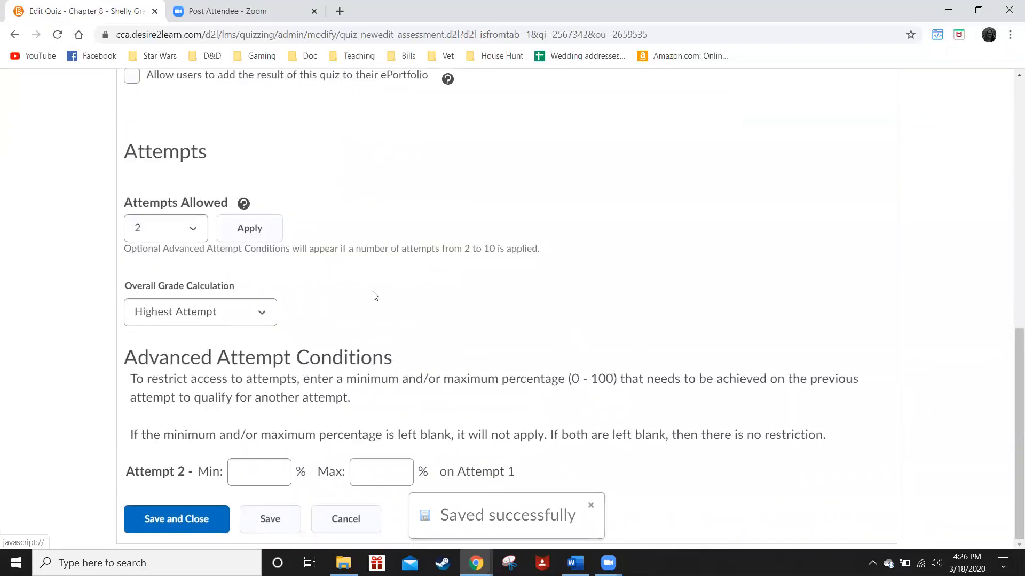
click(264, 312)
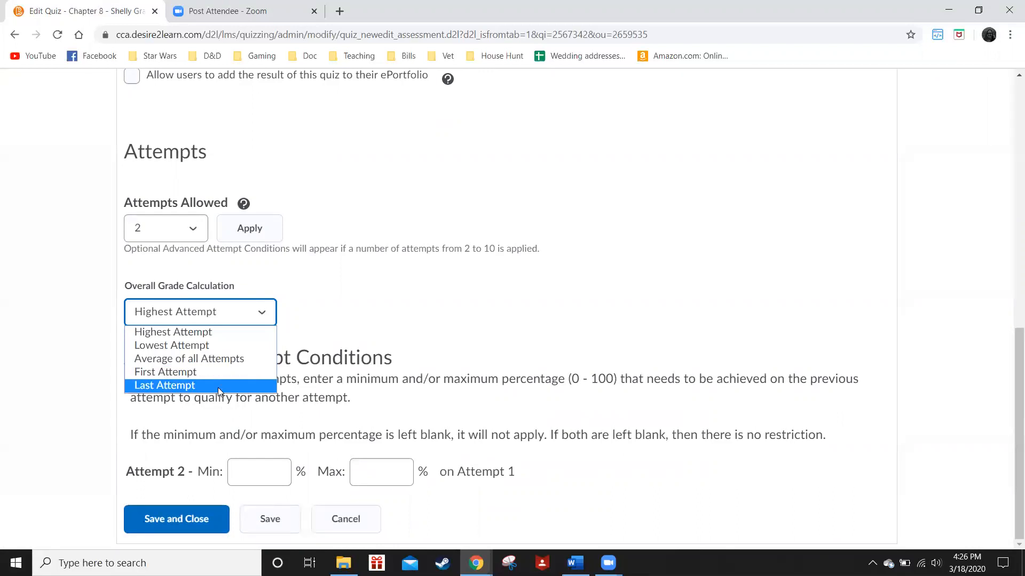
click(763, 319)
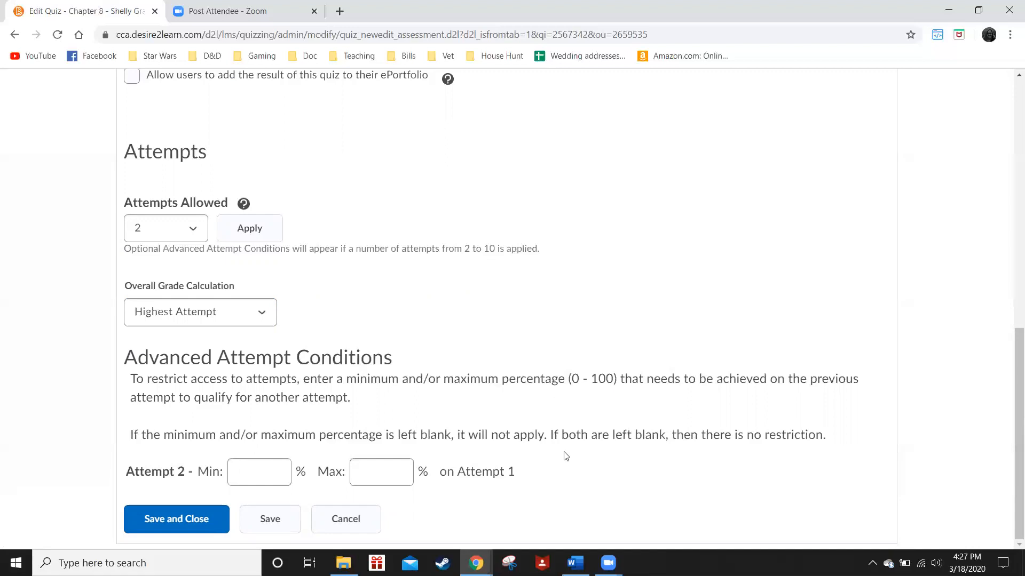
click(292, 522)
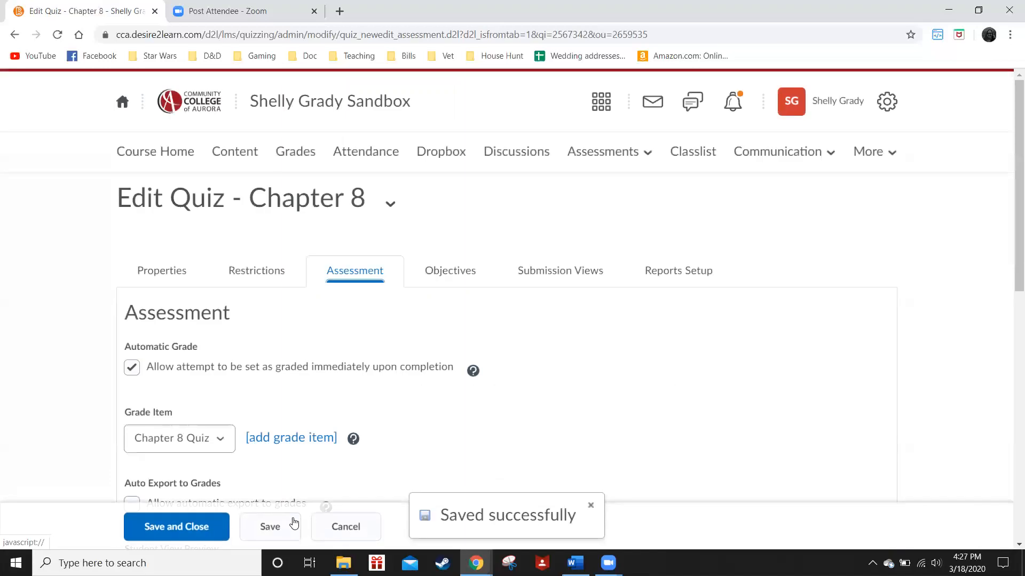
Return to the quiz's general properties, save and close the quiz, and reopen Chapter 8 for editing from the quiz list
scroll(691, 363, down, 12)
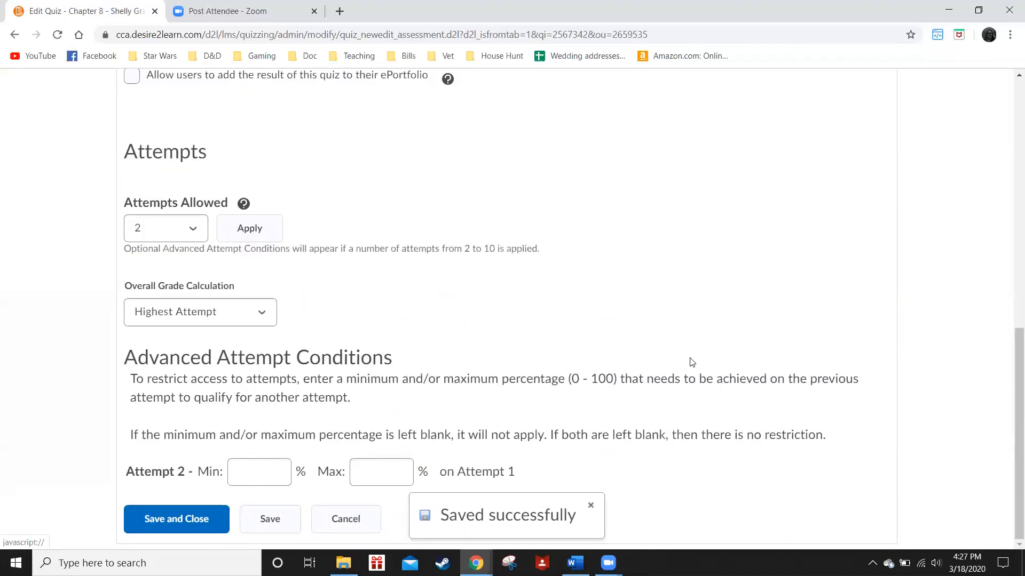
scroll(236, 458, up, 10)
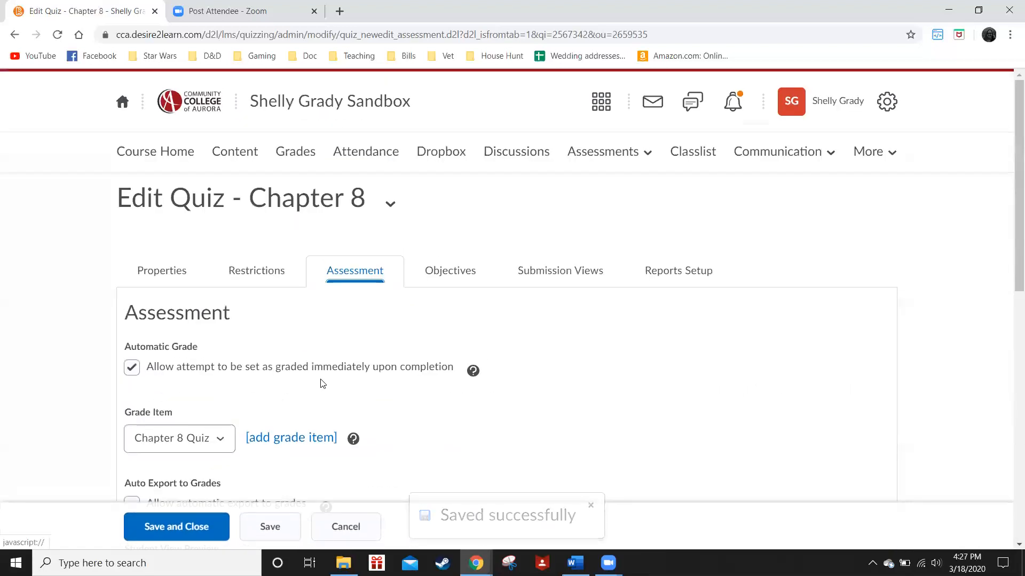
click(162, 270)
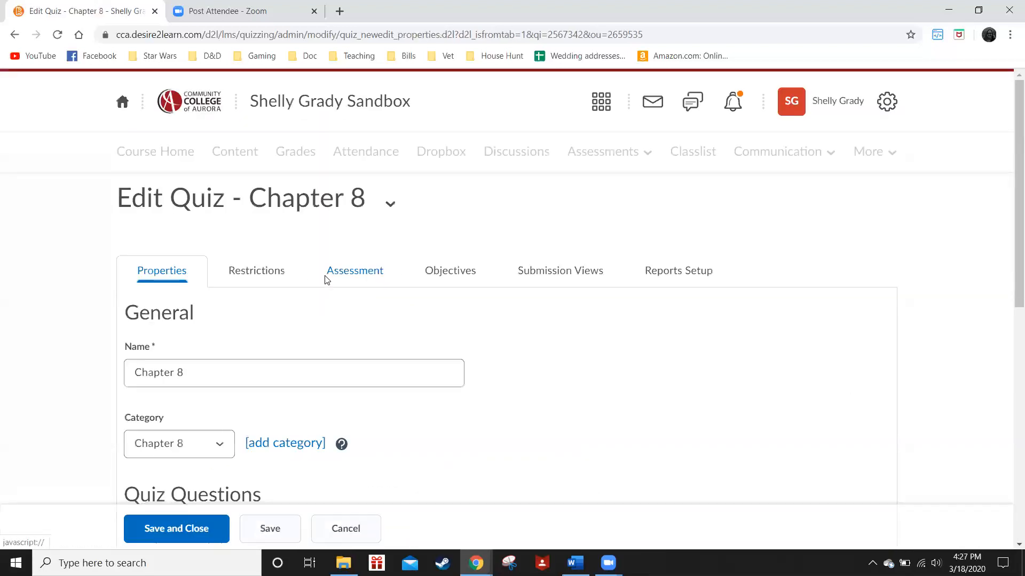
scroll(270, 316, down, 9)
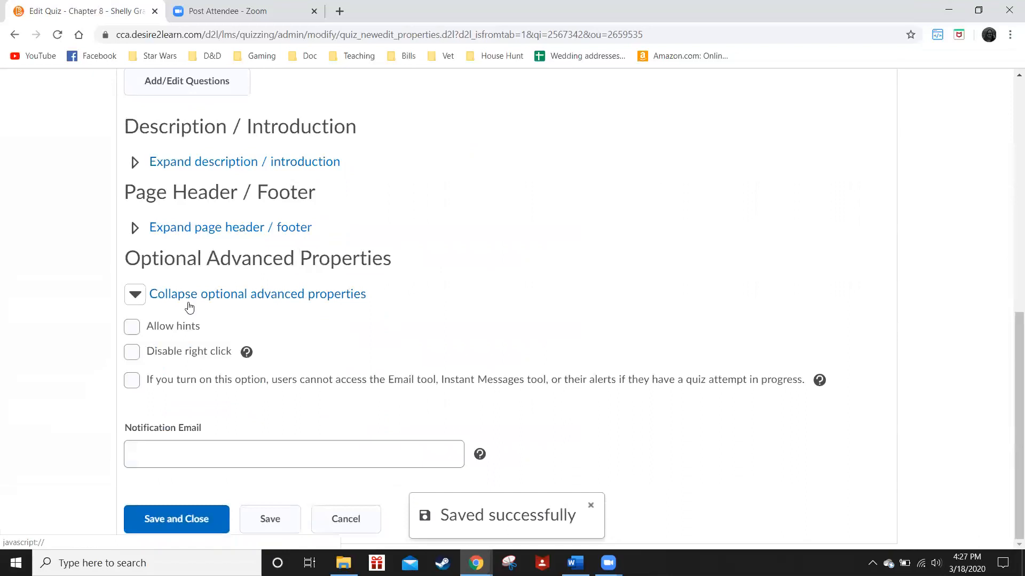
click(148, 519)
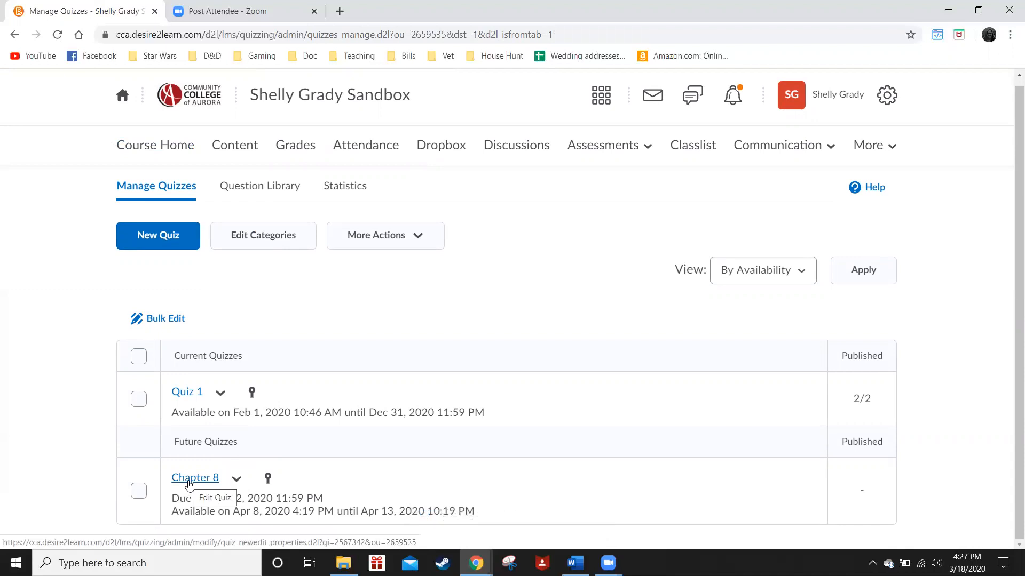
click(188, 484)
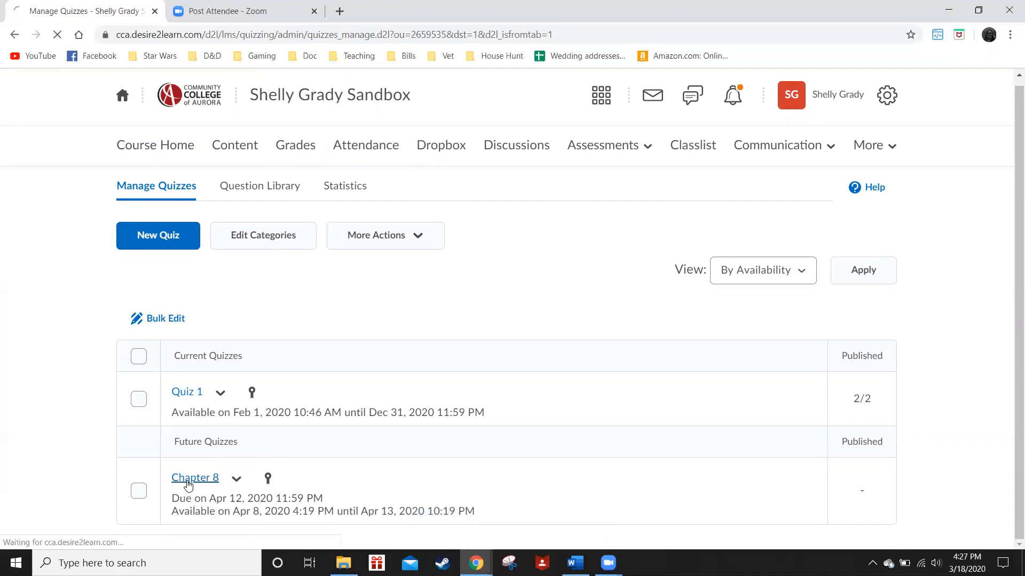
click(430, 381)
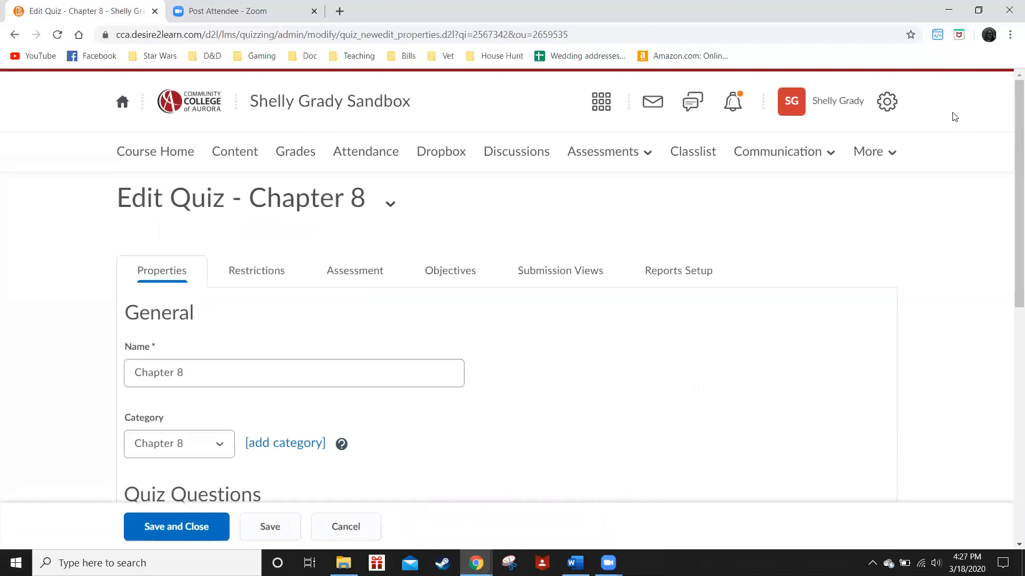